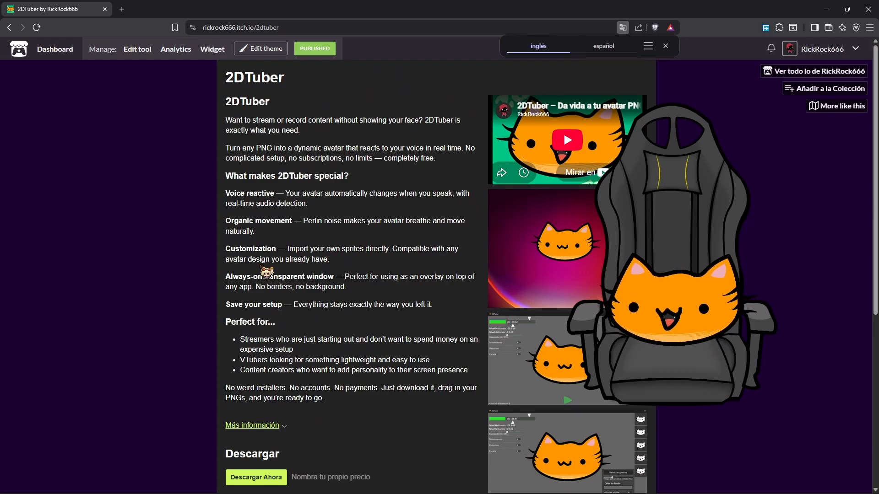
- Launch the 2DTuber_0.9 file from the Descargas folder and reset the avatar program's settings to their defaults
scroll(266, 273, down, 5)
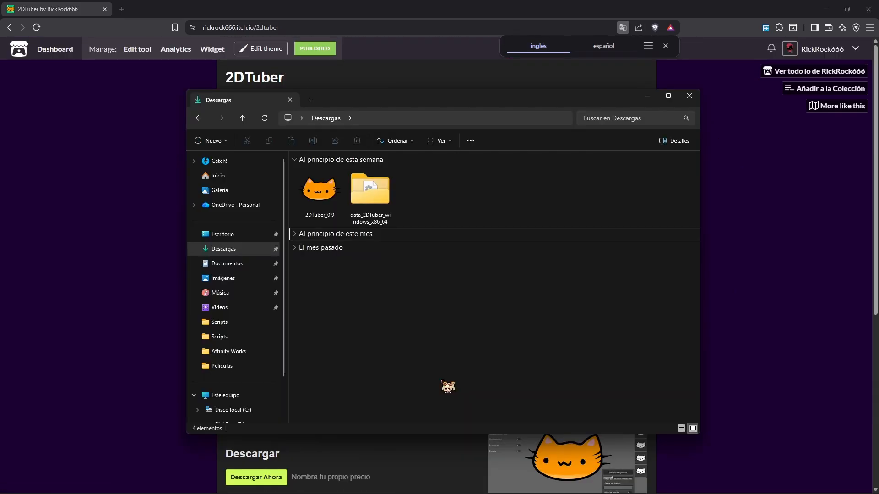
double_click(328, 200)
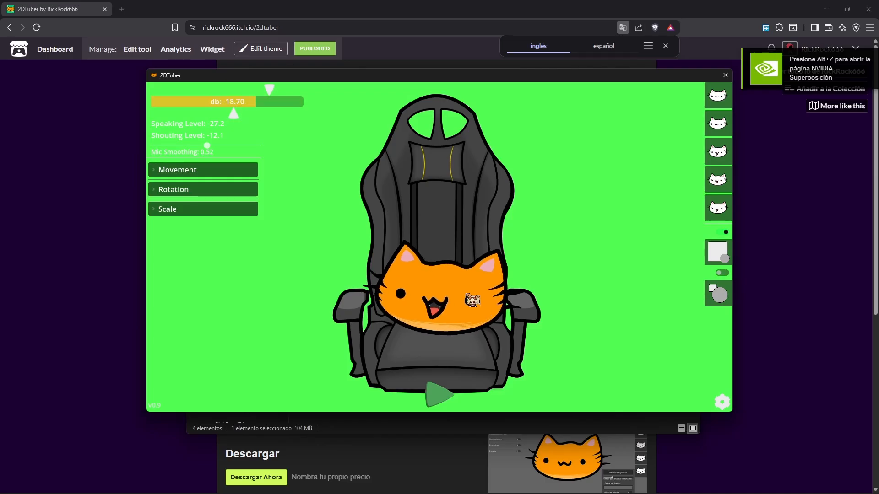
click(722, 403)
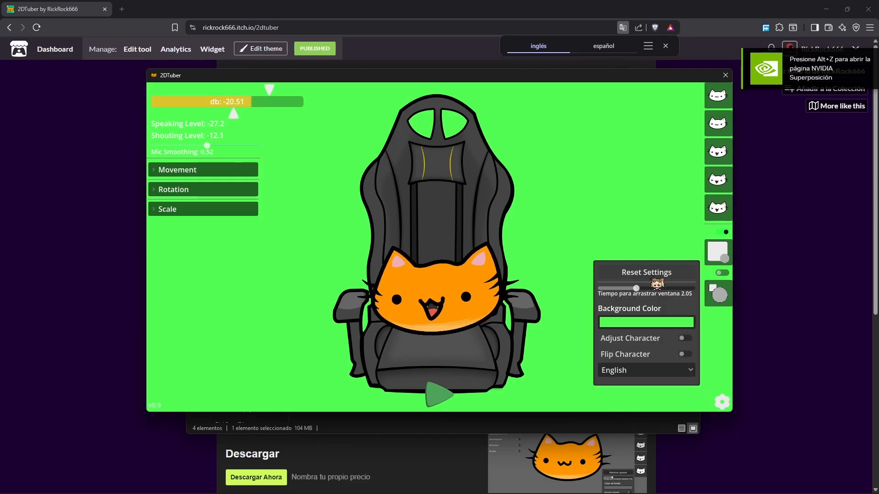
click(647, 272)
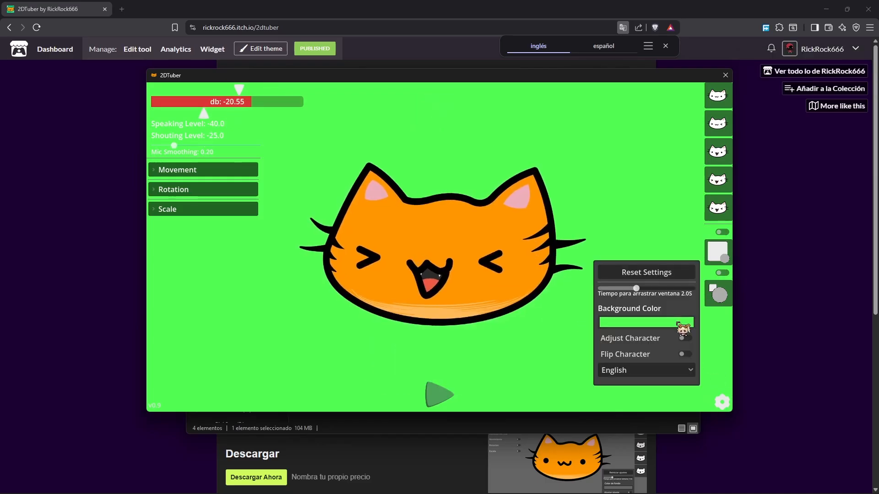
- Change the background color to dark grey and switch the interface language to Spanish
click(666, 323)
click(523, 387)
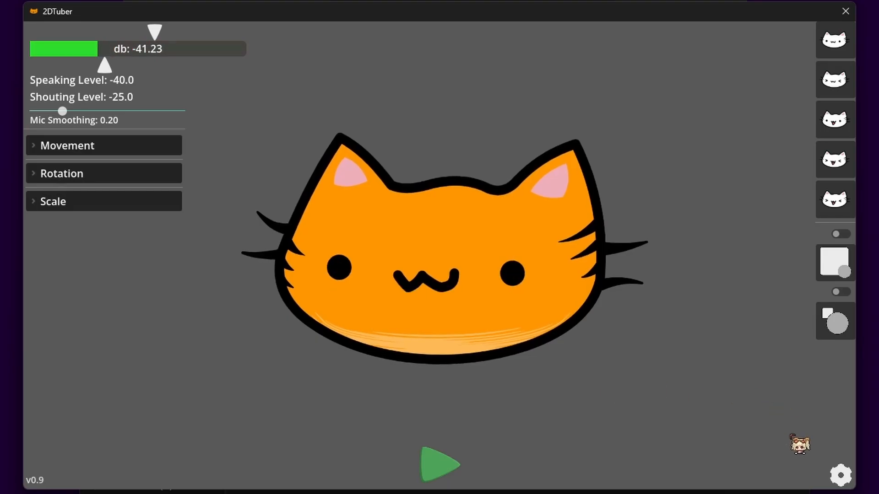
click(840, 475)
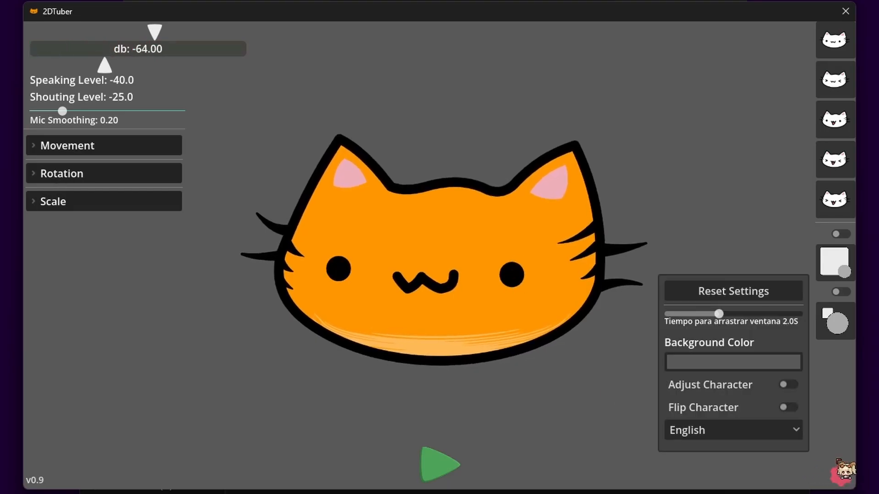
click(737, 430)
click(716, 469)
click(542, 382)
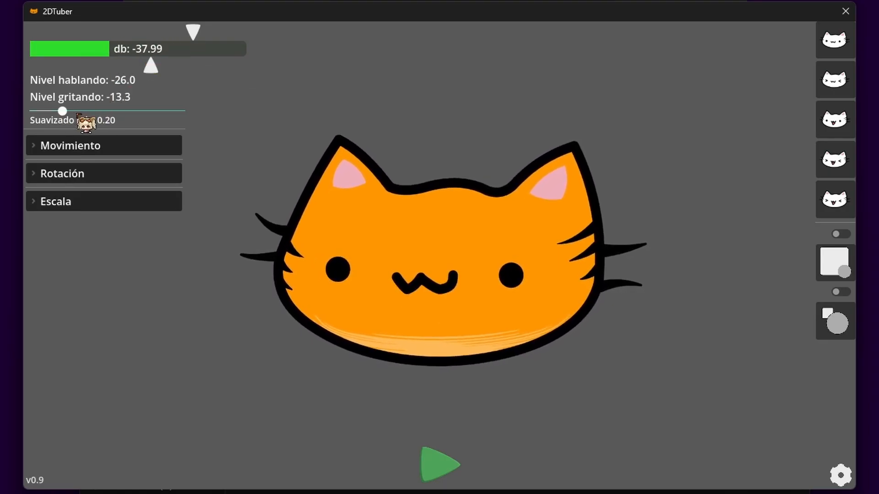
- Set the microphone smoothing to 0.49 and the shouting level to -15.8
drag(62, 112, 105, 111)
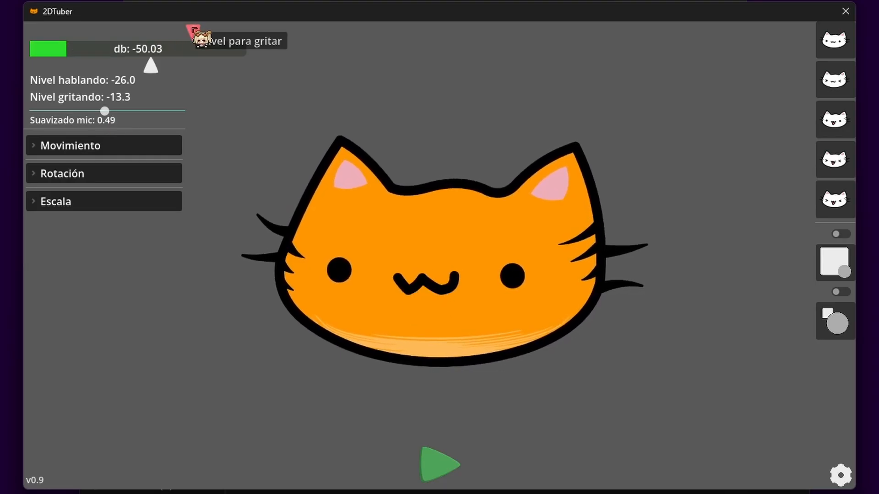
mouse_move(194, 31)
mouse_down()
mouse_move(171, 32)
mouse_move(185, 32)
mouse_up()
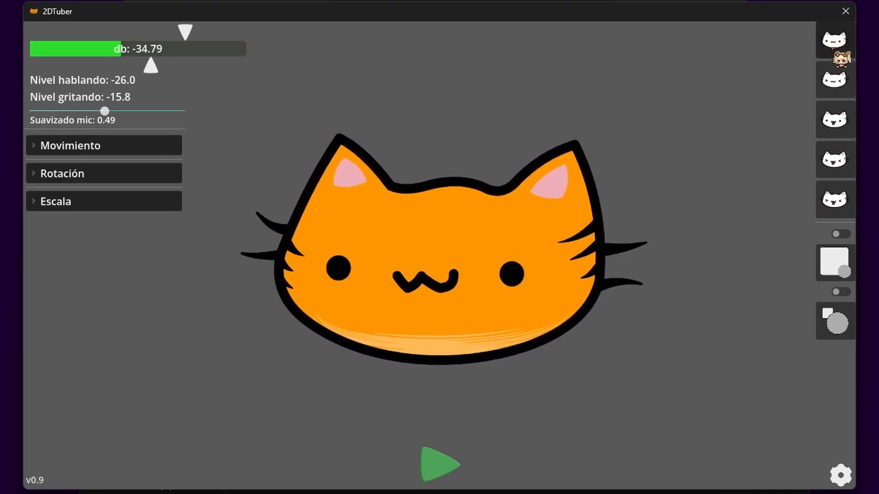
- Load IconRR666 as the silent open-eyes sprite and IconRR666OjosCerrados as the silent closed-eyes sprite
click(834, 41)
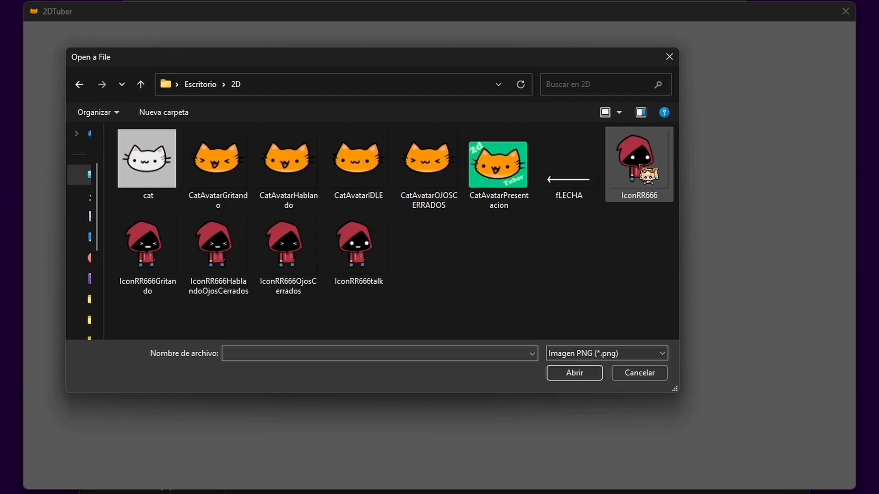
click(637, 174)
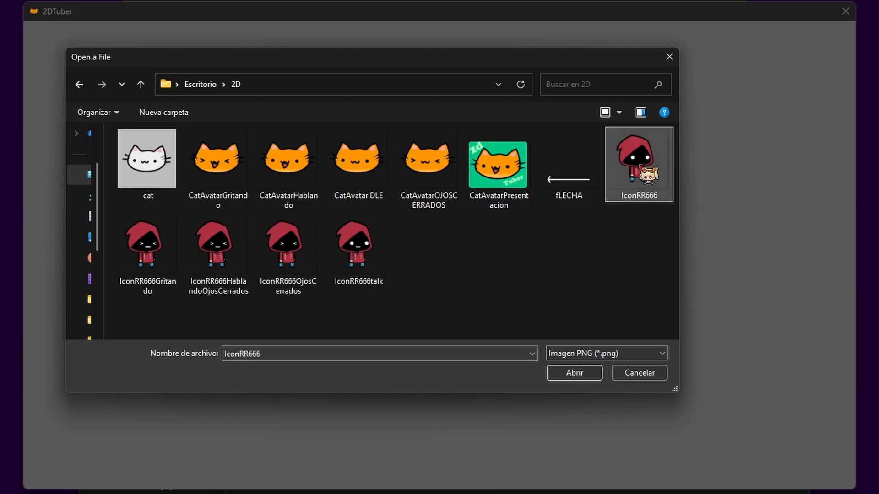
click(577, 373)
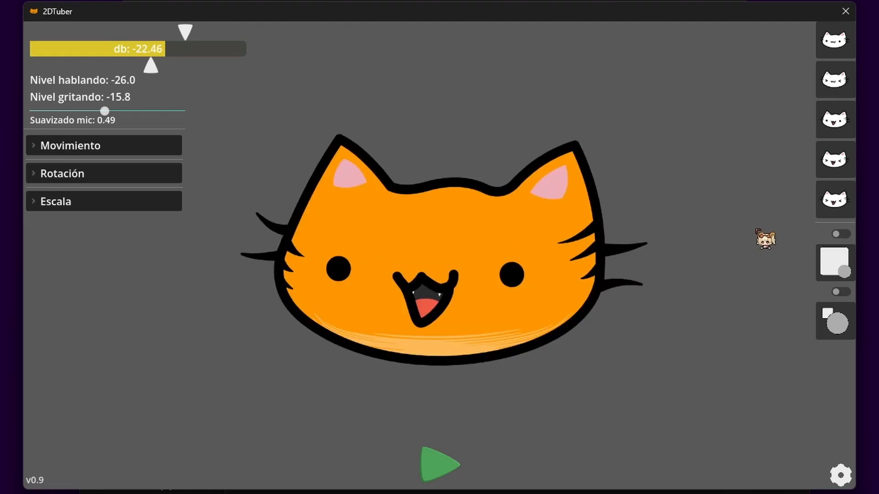
click(848, 90)
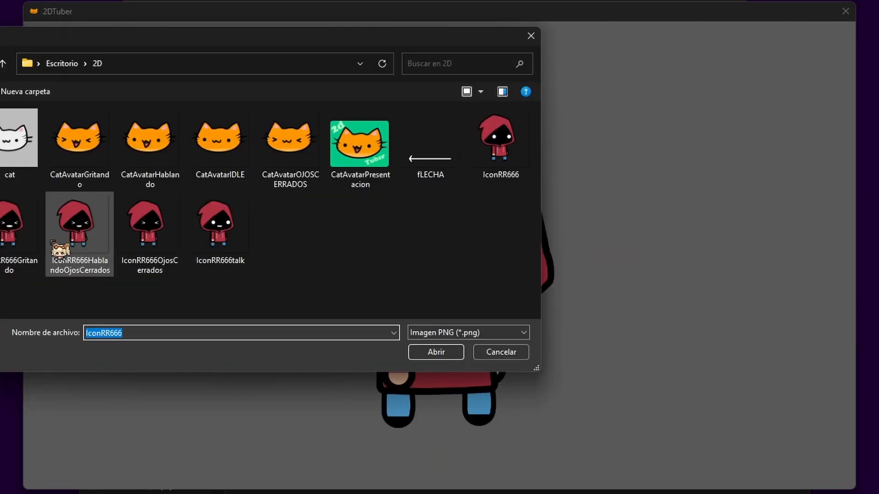
click(149, 250)
click(435, 352)
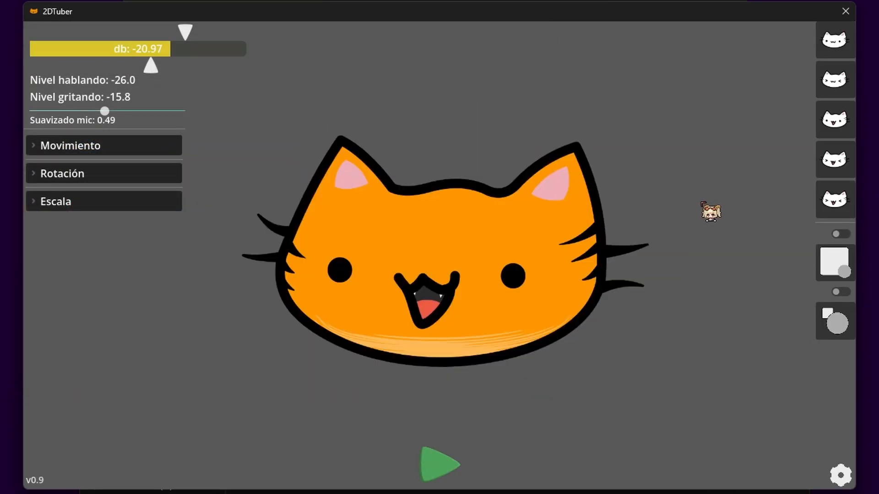
- Load IconRR666talk as the speaking sprite and IconRR666HablandoOjosCerrados as the speaking closed-eyes sprite
click(824, 128)
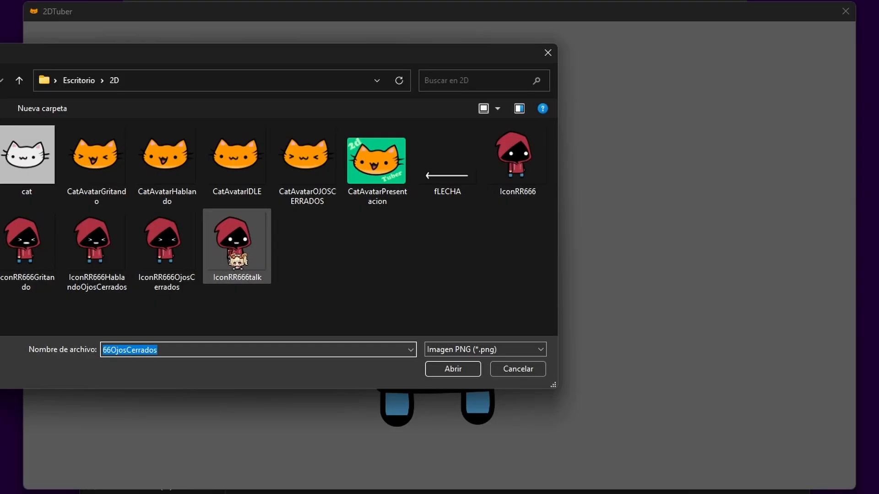
double_click(231, 256)
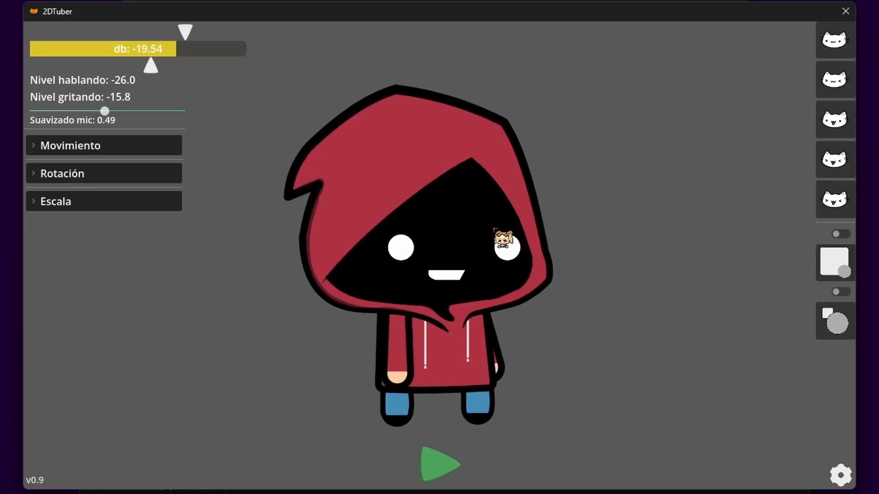
click(852, 172)
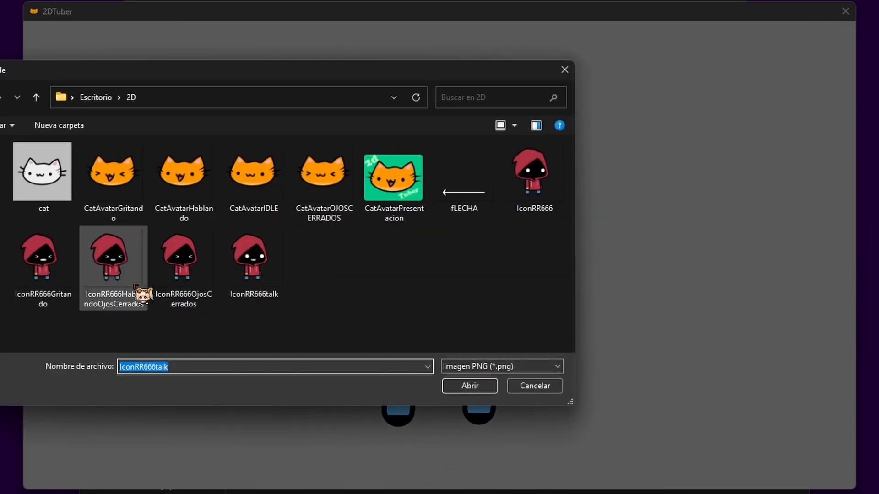
click(107, 283)
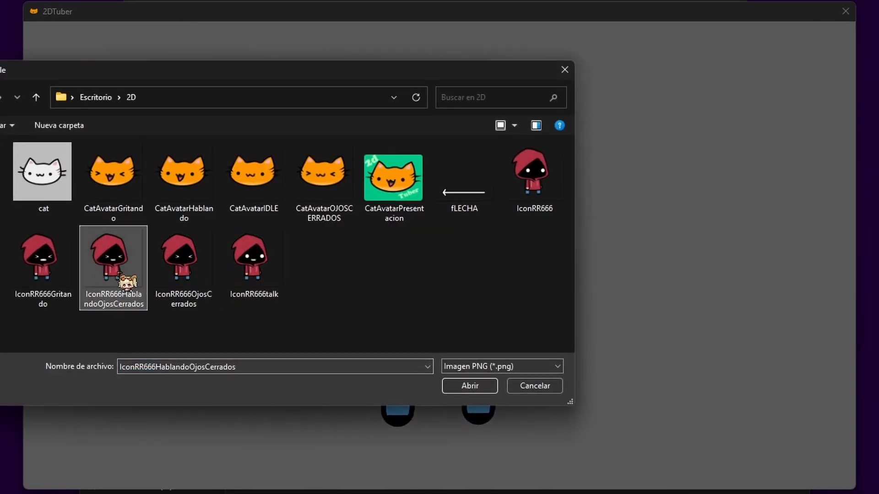
click(463, 386)
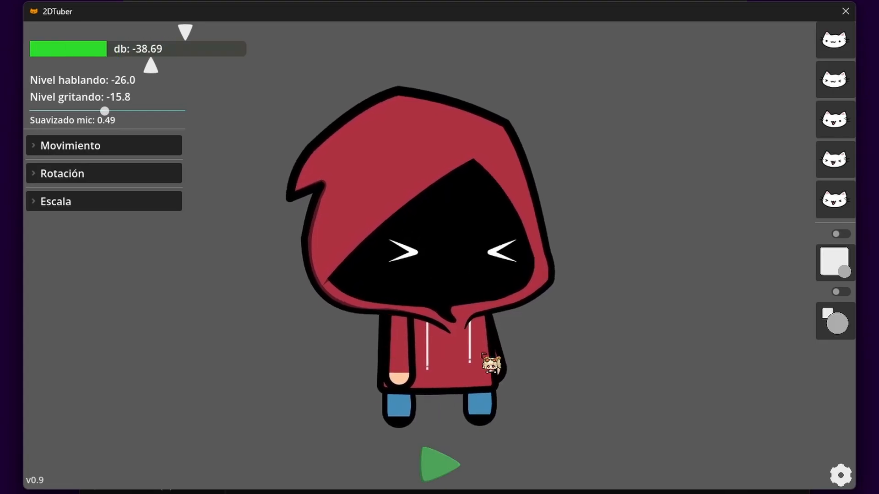
- Load IconRR666Gritando as the shouting sprite and set the shouting level to -14.6
click(838, 199)
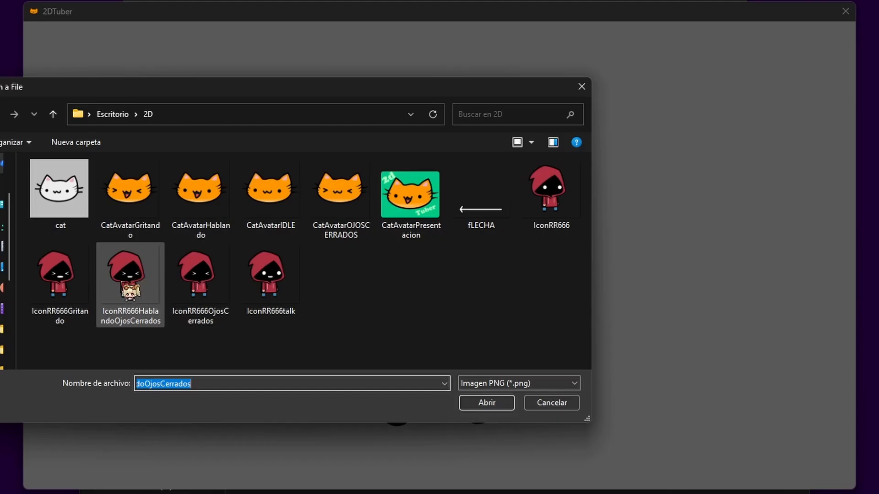
click(68, 284)
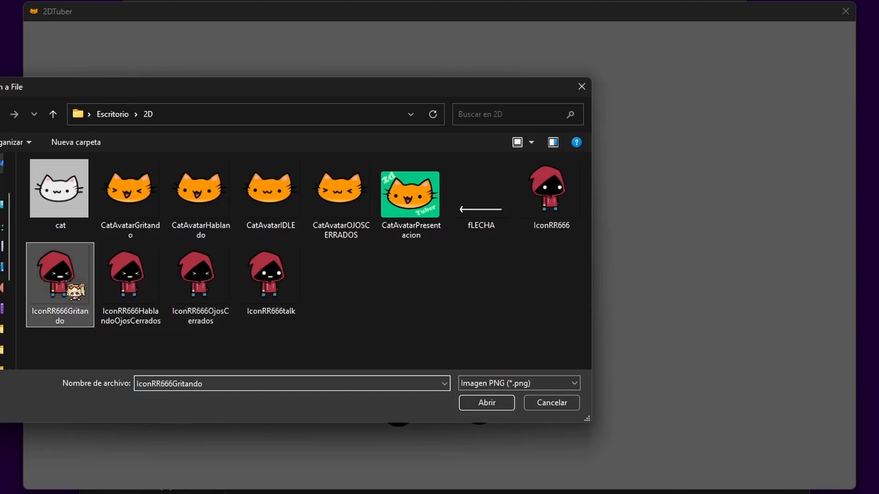
click(487, 403)
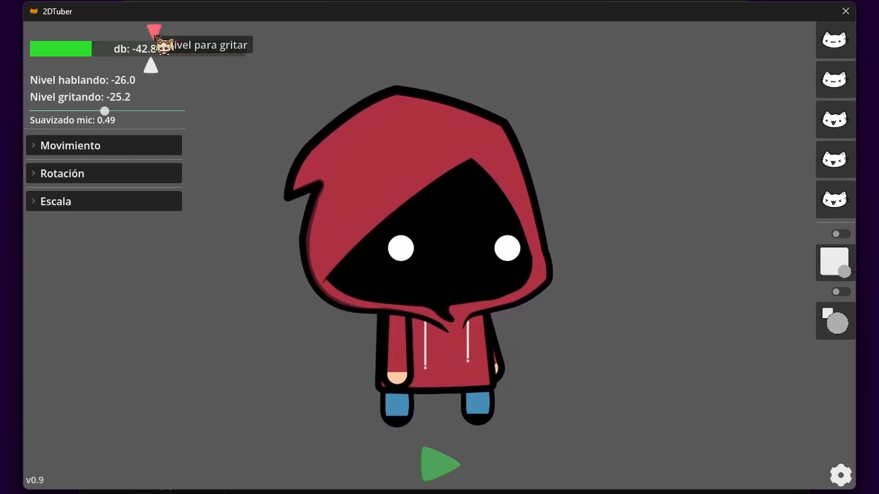
drag(154, 36, 189, 36)
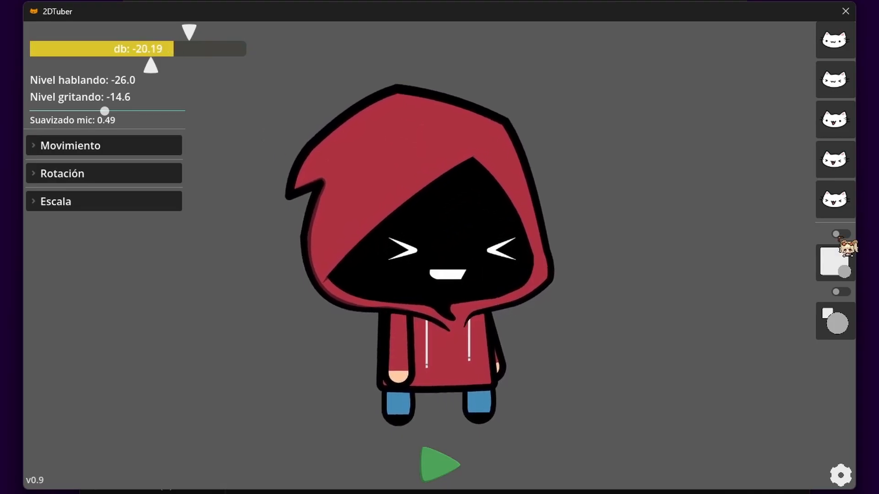
- Show the gaming chair, place it to the right of the character and adjust its size
scroll(466, 326, up, 5)
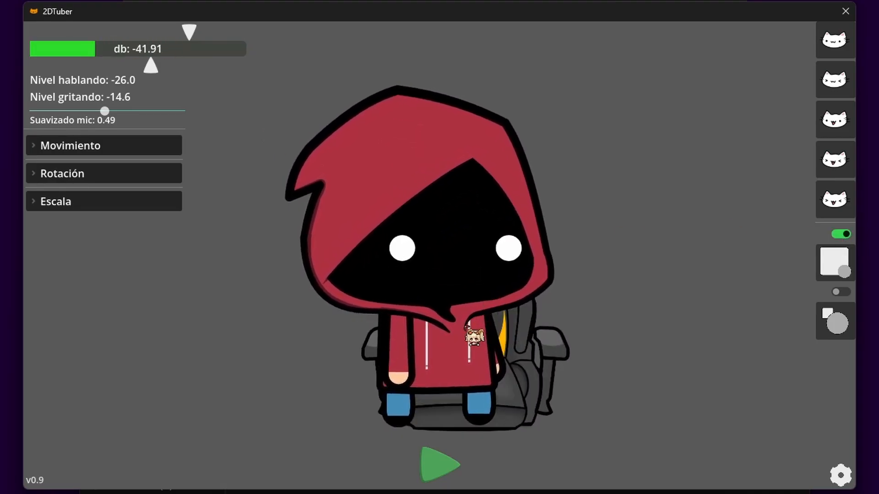
drag(466, 326, 572, 244)
mouse_move(659, 315)
mouse_down()
mouse_move(559, 318)
mouse_move(655, 321)
mouse_up()
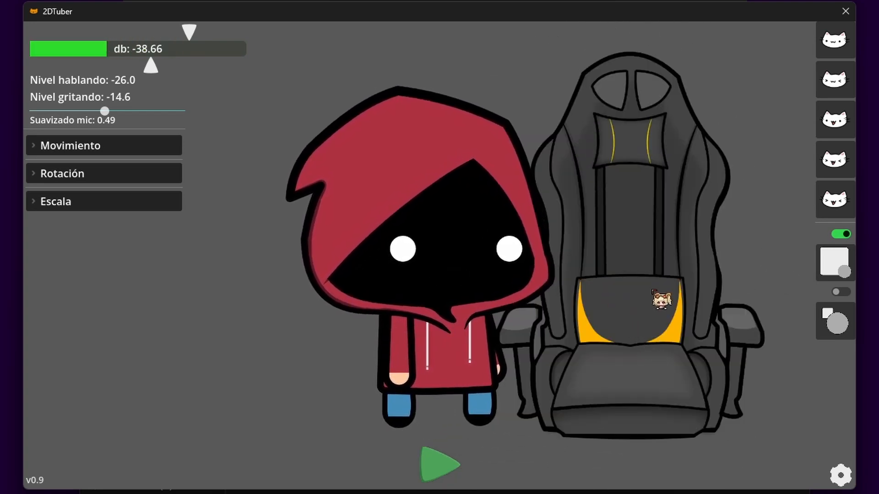
scroll(652, 290, up, 3)
scroll(652, 291, down, 7)
scroll(652, 291, up, 2)
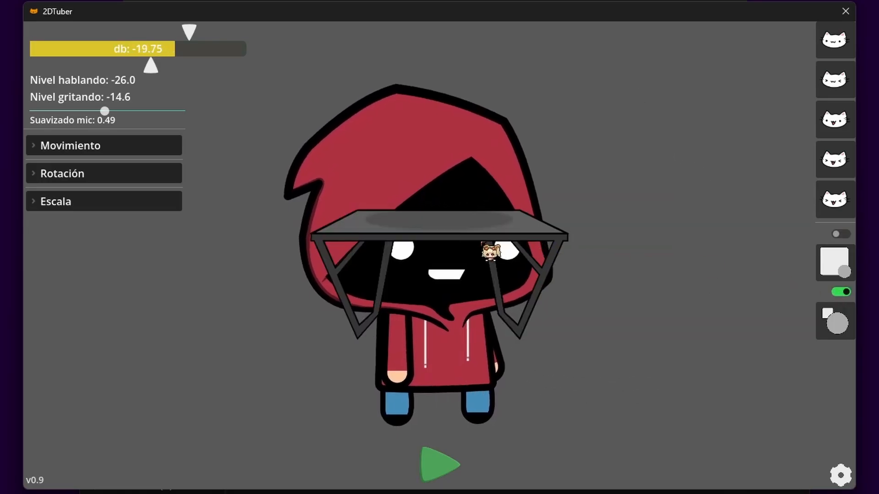
- Show the table in front of the character, then try out different sizes and a higher position for it
scroll(482, 243, up, 7)
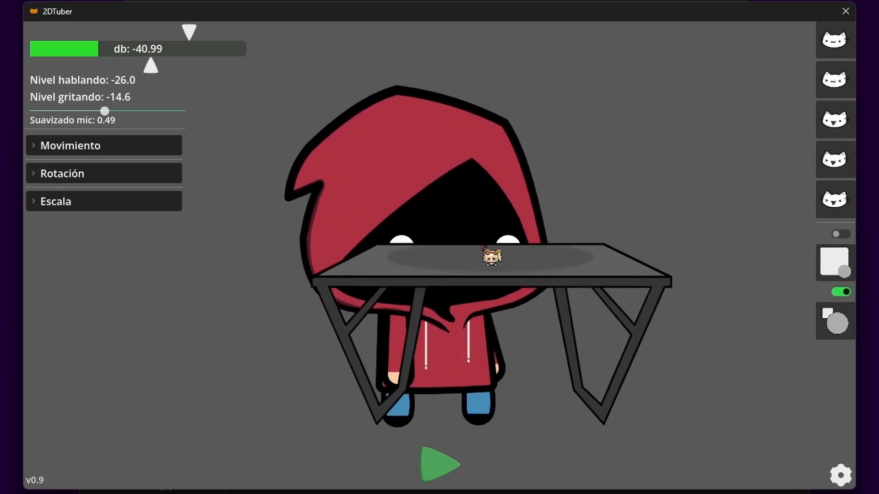
drag(576, 319, 593, 257)
scroll(592, 257, down, 3)
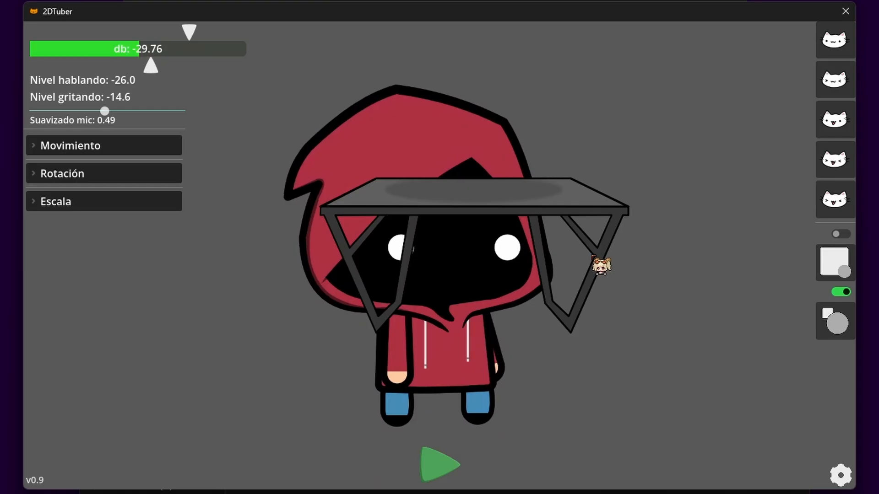
scroll(486, 197, down, 4)
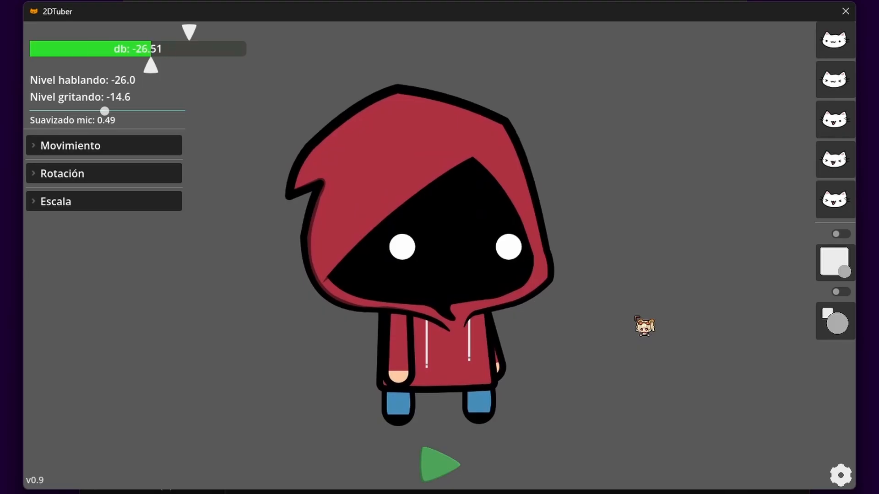
- In the movement settings, set the silence amplitude to 270, the silence speed to 0.10 and the smoothing to 0.01
click(55, 146)
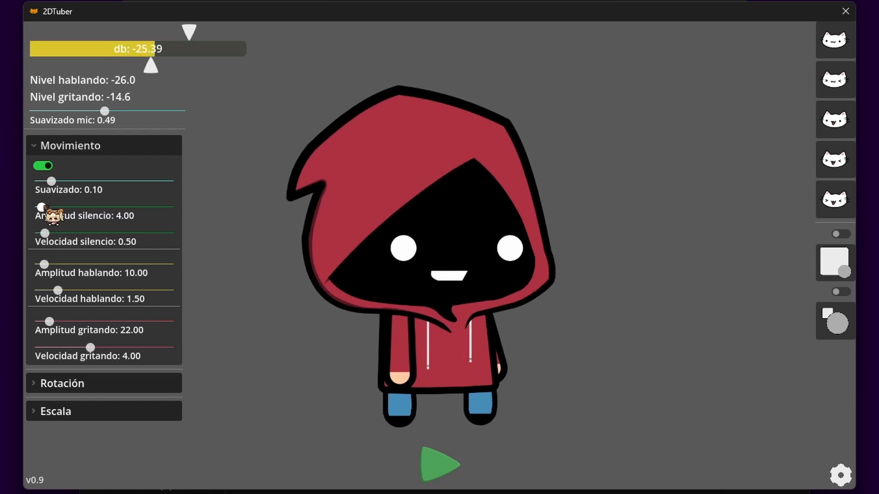
drag(46, 210, 149, 216)
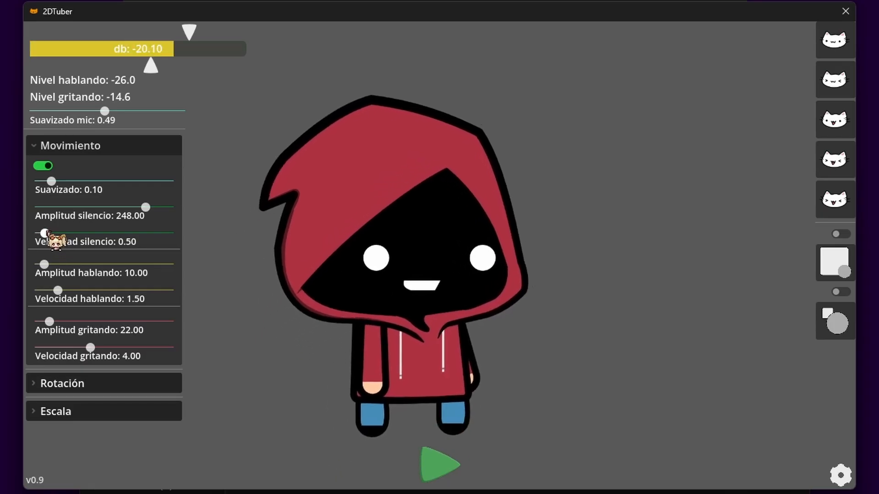
drag(46, 234, 111, 234)
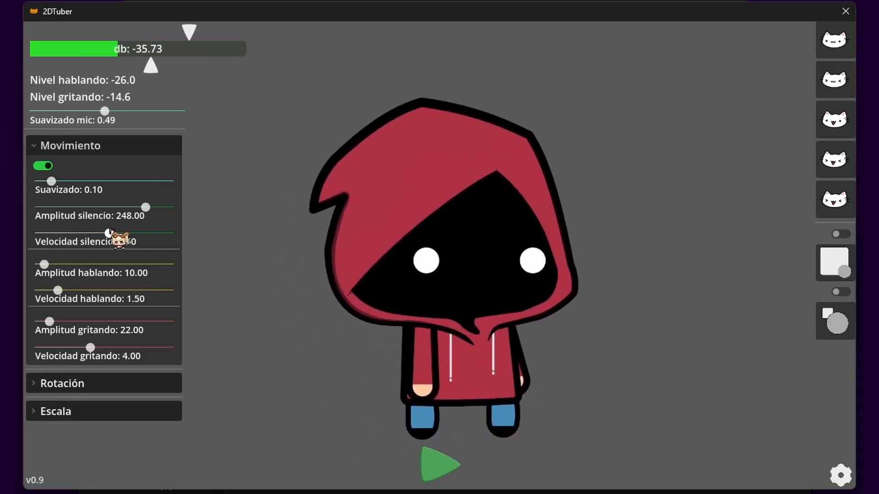
mouse_move(146, 207)
mouse_down()
mouse_move(88, 209)
mouse_move(155, 208)
mouse_up()
click(63, 233)
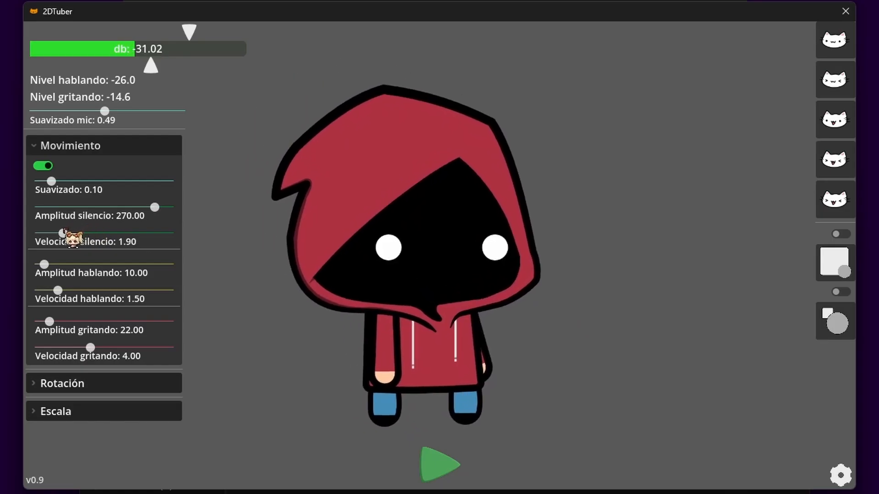
drag(64, 234, 38, 234)
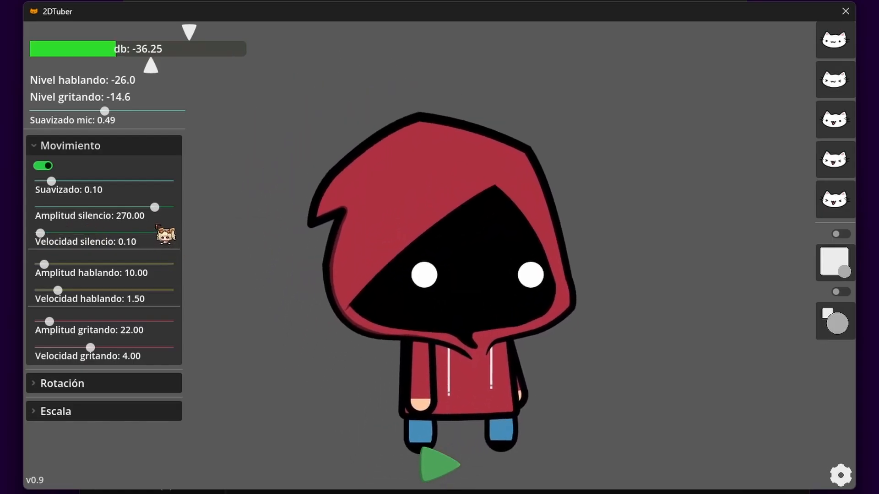
mouse_move(52, 181)
mouse_down()
mouse_move(114, 182)
mouse_move(41, 183)
mouse_up()
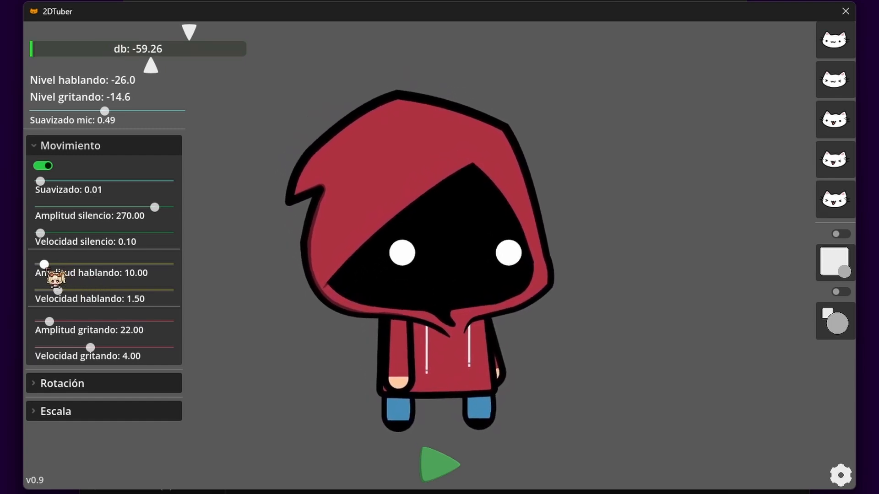
- In the movement settings, raise talking to amplitude 211 and speed 8.20, shouting to amplitude 300 and speed 10, and set smoothing to 0.06
drag(45, 270, 111, 291)
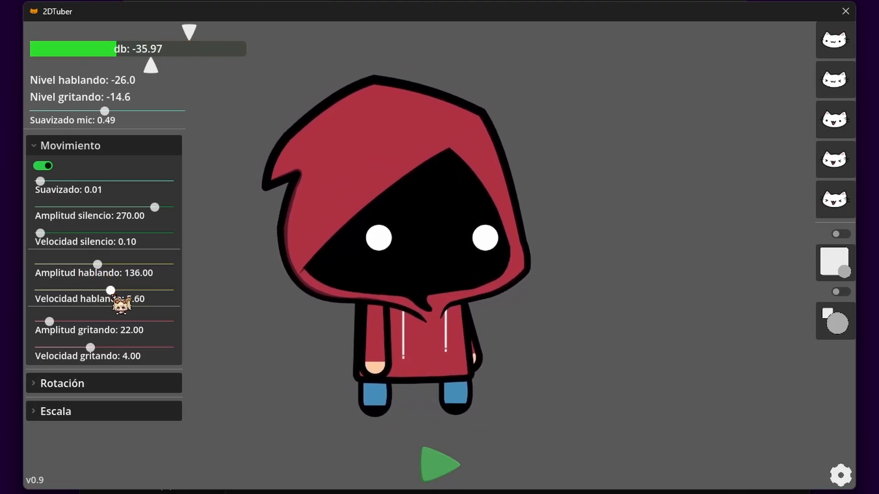
drag(98, 265, 145, 291)
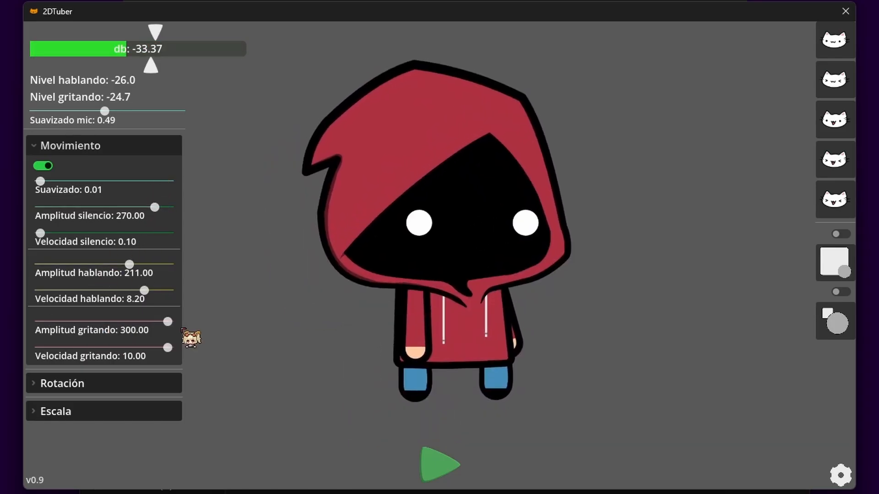
drag(40, 181, 46, 181)
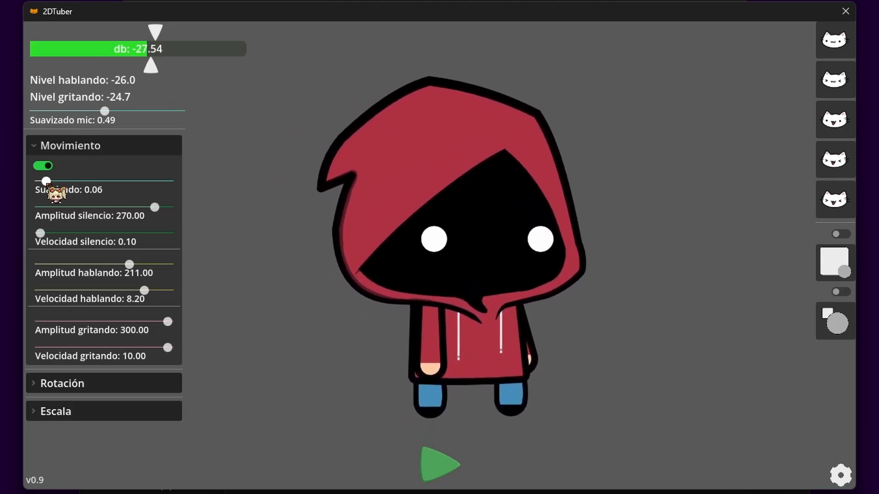
- Set the talking movement amplitude to 187 and its speed to 2.30, and adjust the shouting level to -15.8
drag(149, 33, 171, 63)
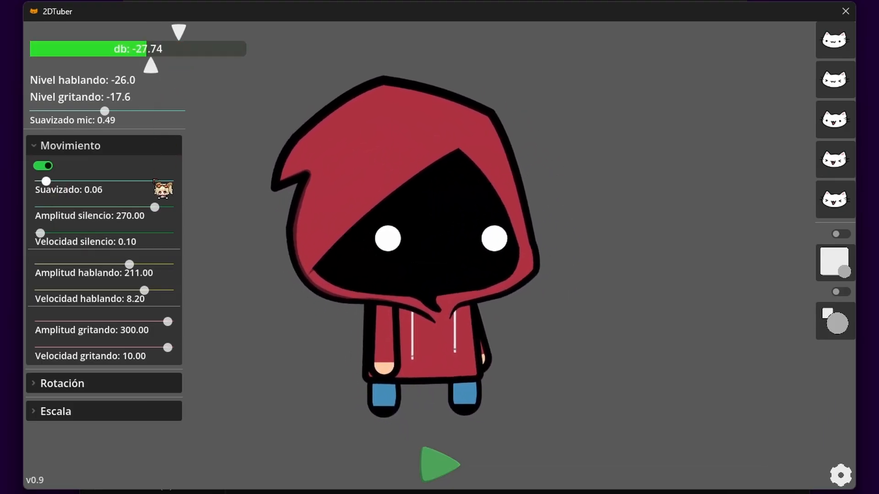
drag(130, 264, 119, 264)
drag(144, 290, 69, 290)
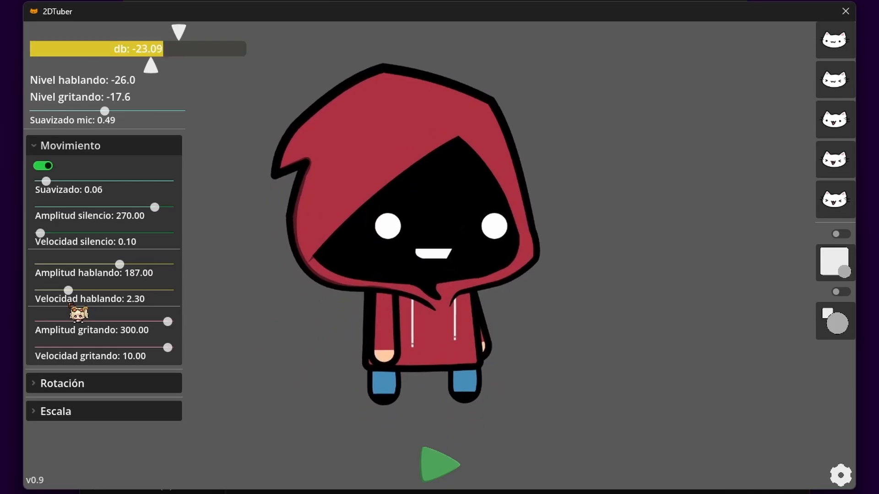
drag(179, 32, 186, 32)
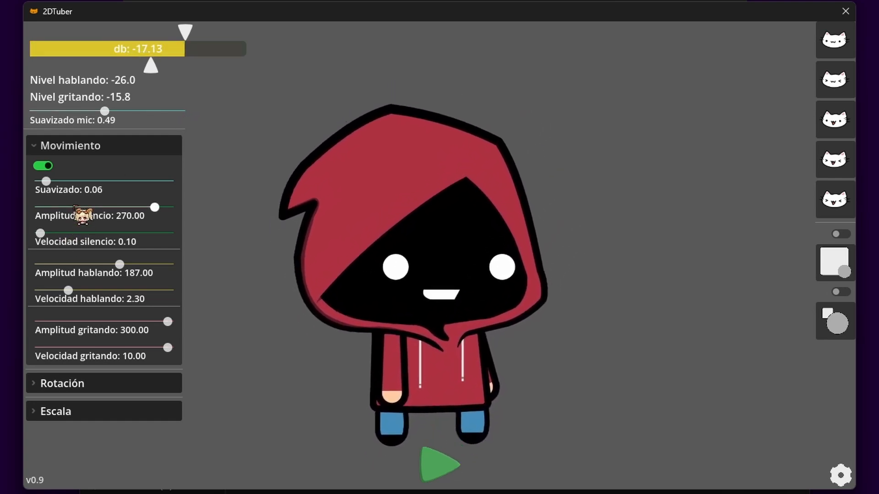
- Switch off movement and set up Perlin rotation with smoothing 0.13, silence amplitude 26.50 and silence speed 2.90
click(48, 166)
click(64, 195)
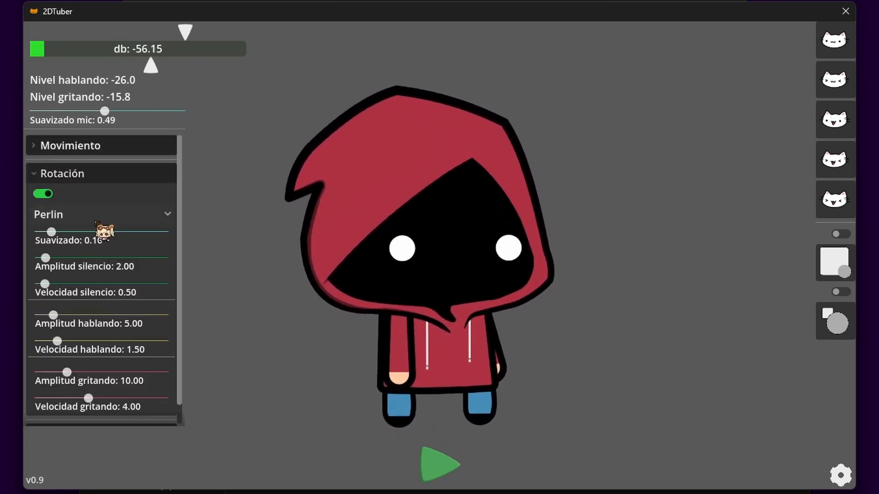
click(112, 258)
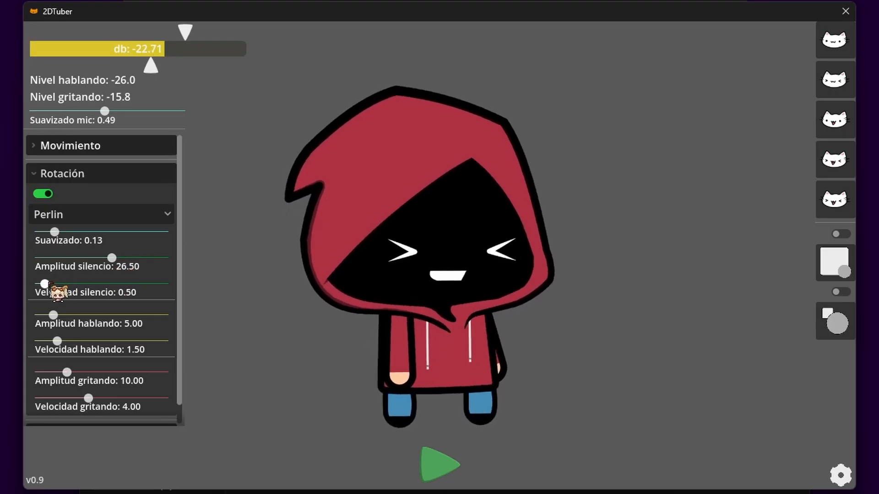
drag(50, 285, 76, 287)
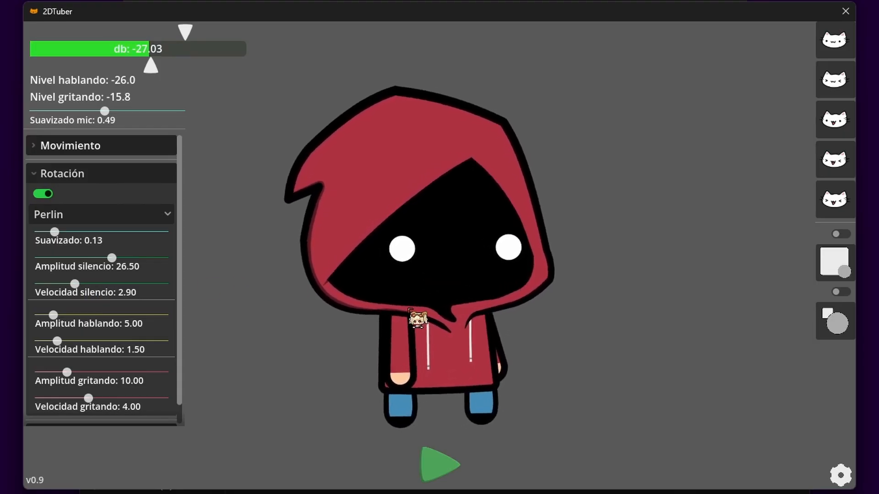
- Toggle the Ajustar personaje option in the general settings
click(840, 476)
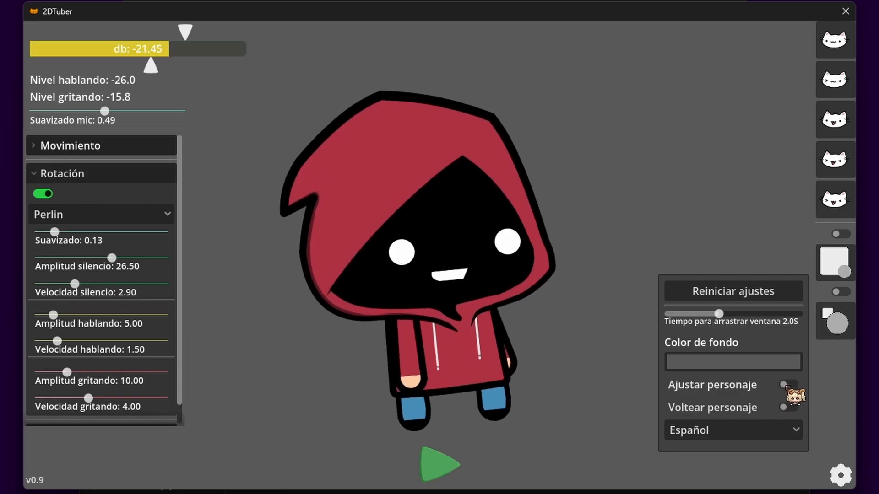
click(788, 385)
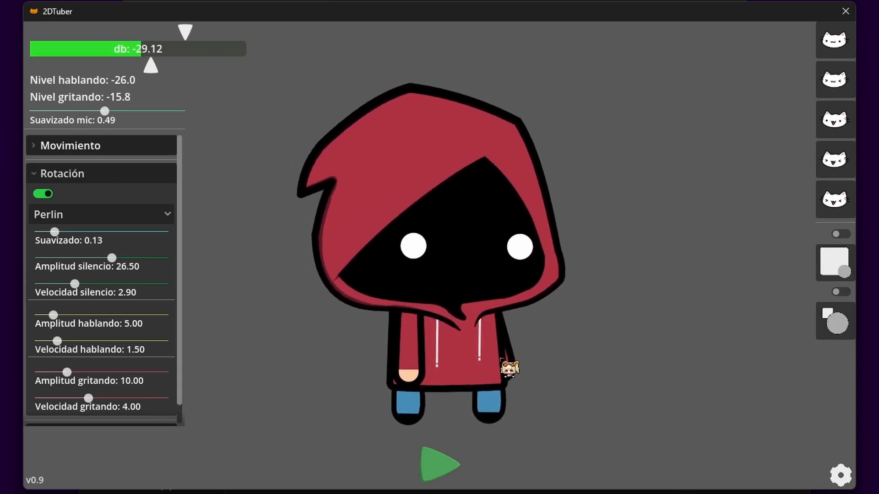
- Try the Ping Pong rotation type, and change the rotation type to Voz Ping Pong
click(140, 217)
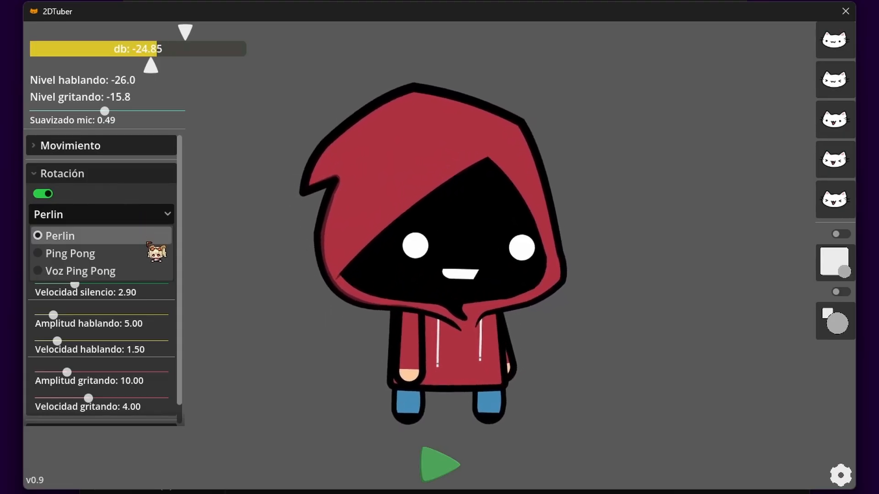
click(115, 254)
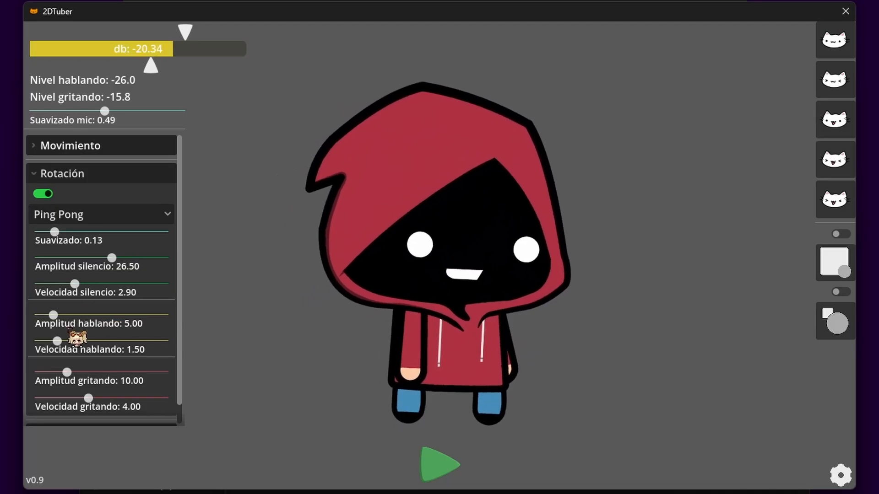
click(135, 215)
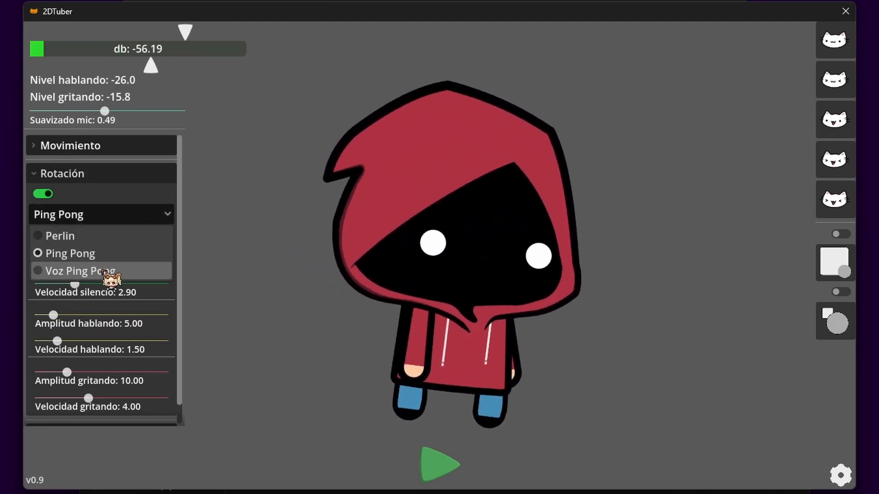
click(105, 271)
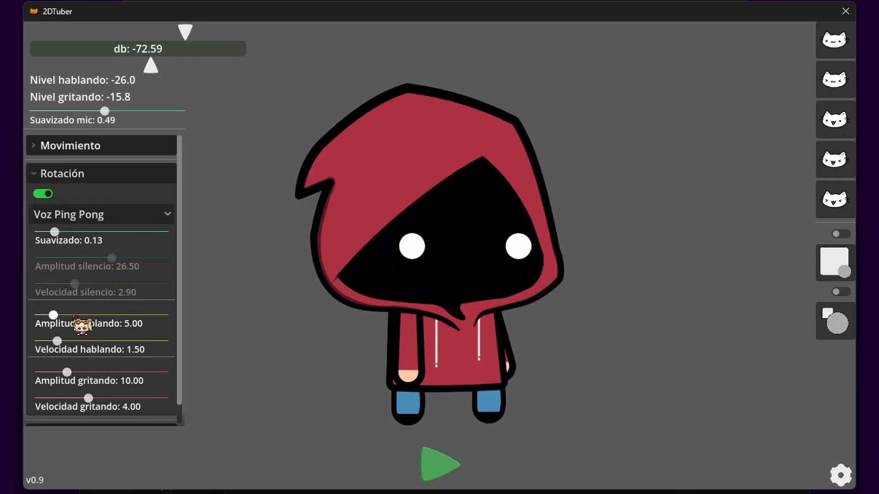
- Set the rotation's talking amplitude to 17.50 and talking speed to 4.00, keeping the Voz Ping Pong type
drag(54, 315, 88, 315)
drag(57, 341, 90, 350)
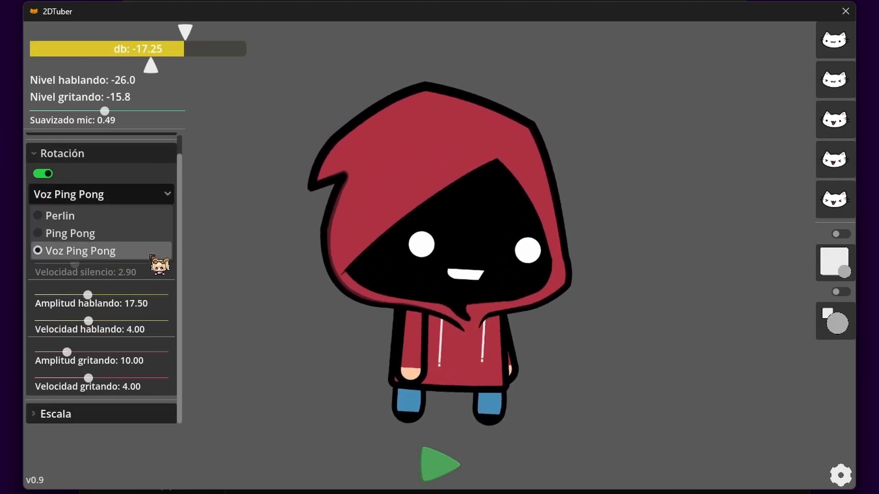
click(152, 255)
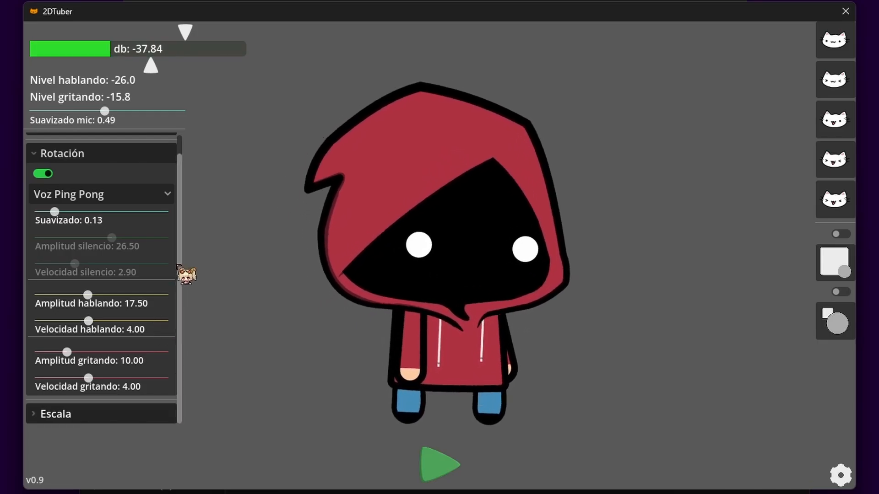
scroll(136, 220, up, 1)
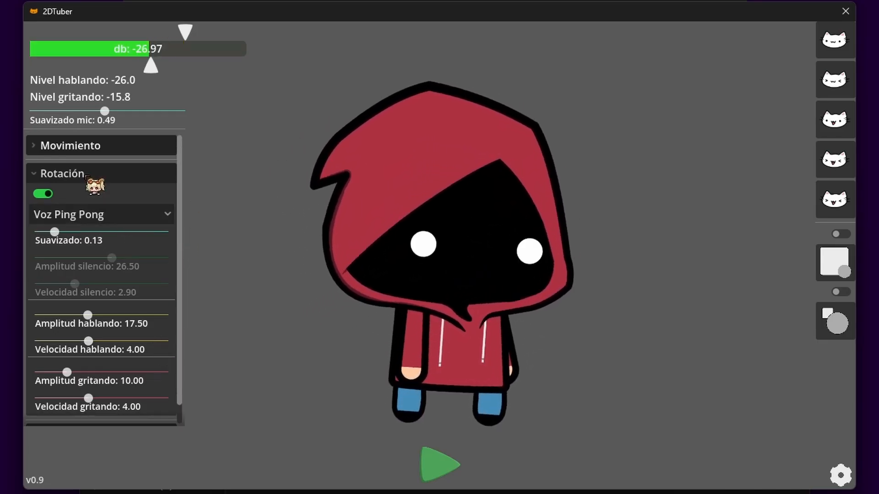
- Expand the movement settings again and turn on the scale effect (Escala)
click(69, 147)
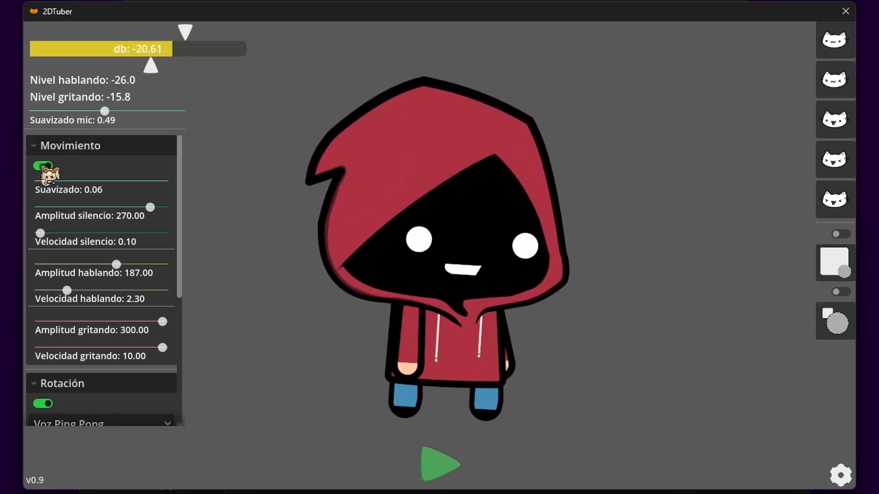
scroll(118, 406, down, 5)
scroll(111, 408, down, 1)
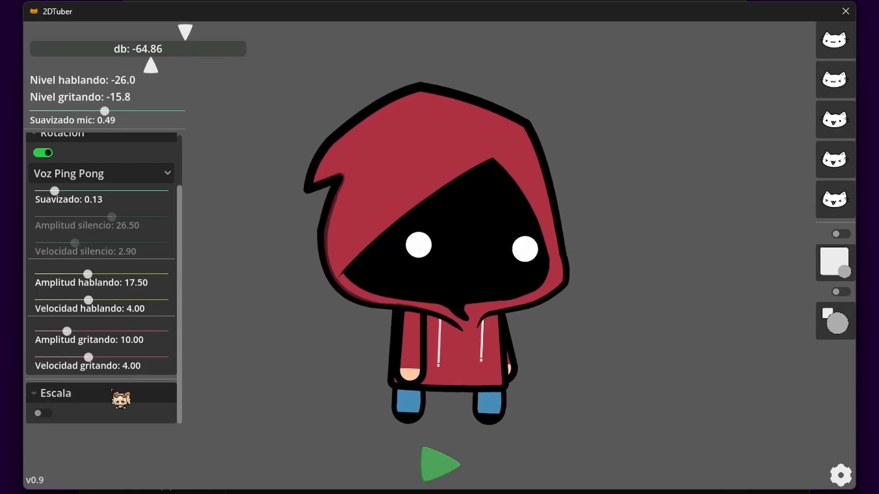
click(43, 414)
scroll(135, 348, down, 2)
scroll(134, 349, down, 2)
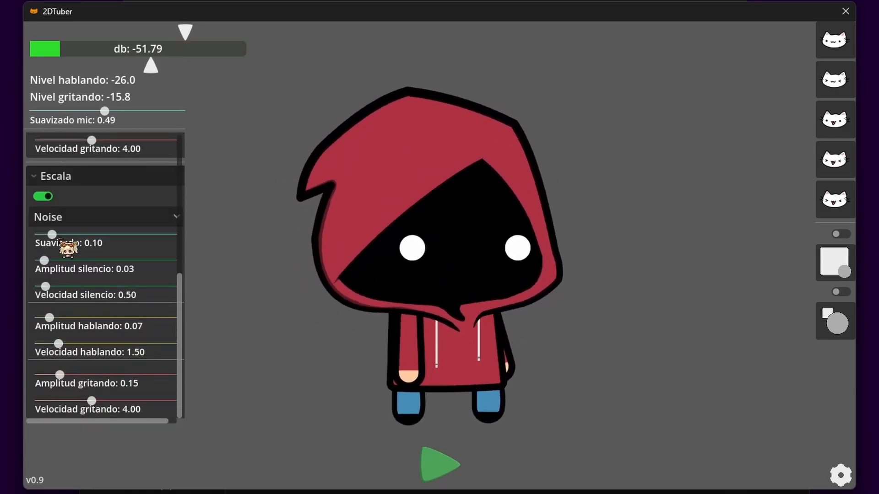
- Keep the scale effect on Noise and set its silence amplitude to 0.53 and silence speed to 4.20
click(69, 218)
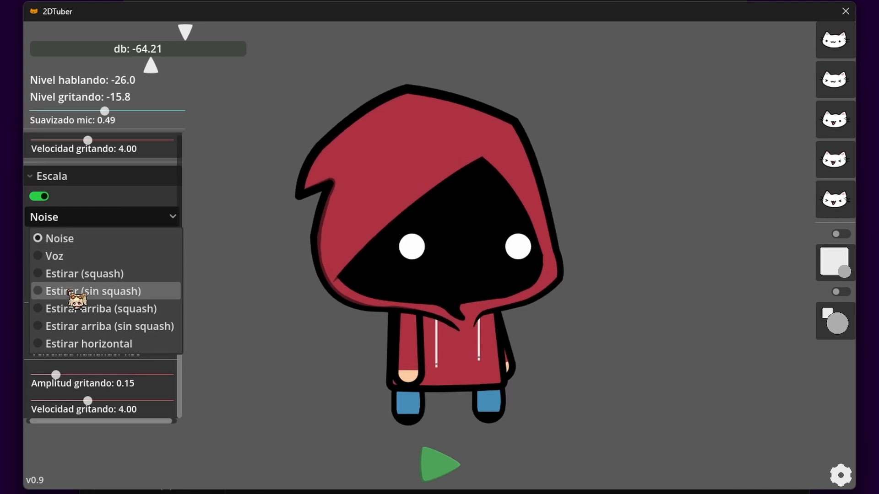
click(56, 239)
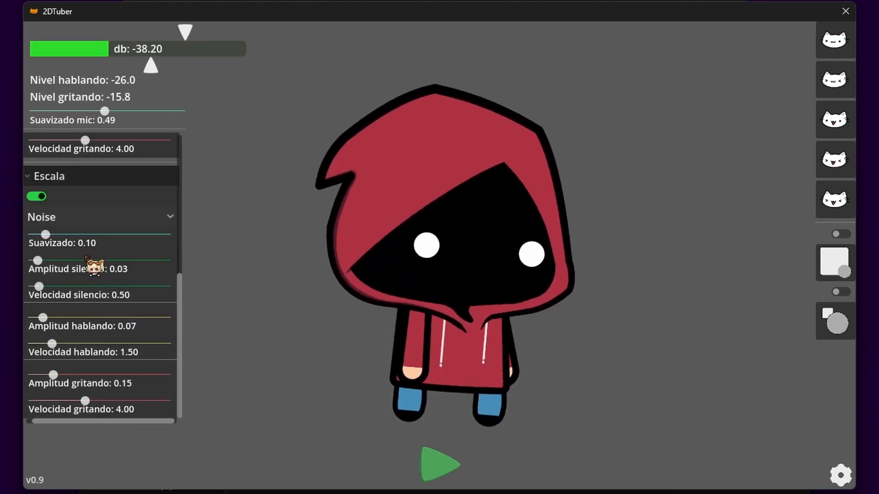
click(53, 223)
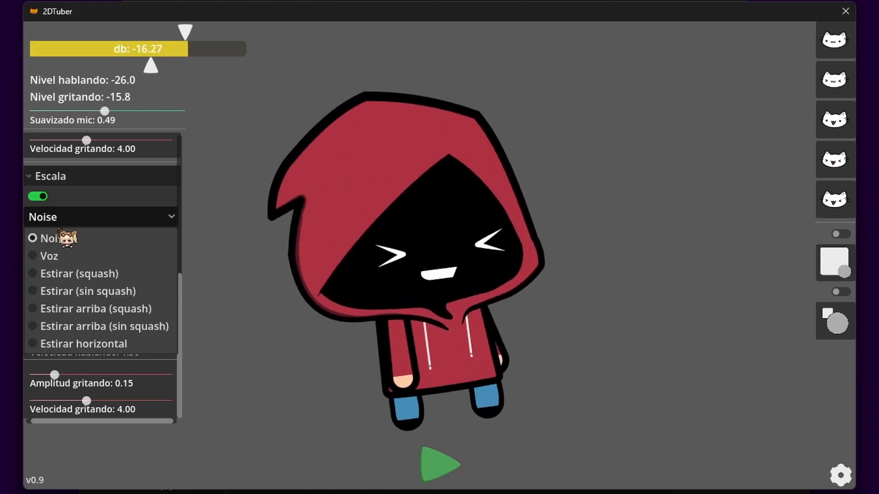
click(140, 237)
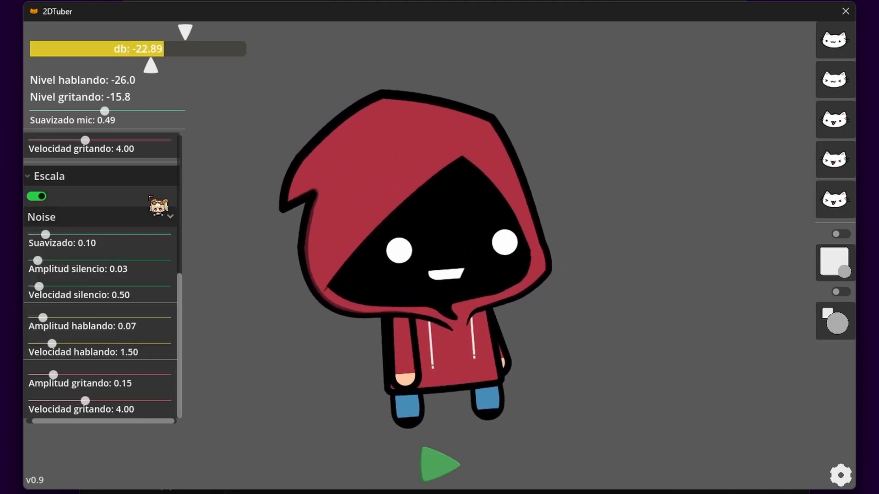
drag(40, 260, 81, 261)
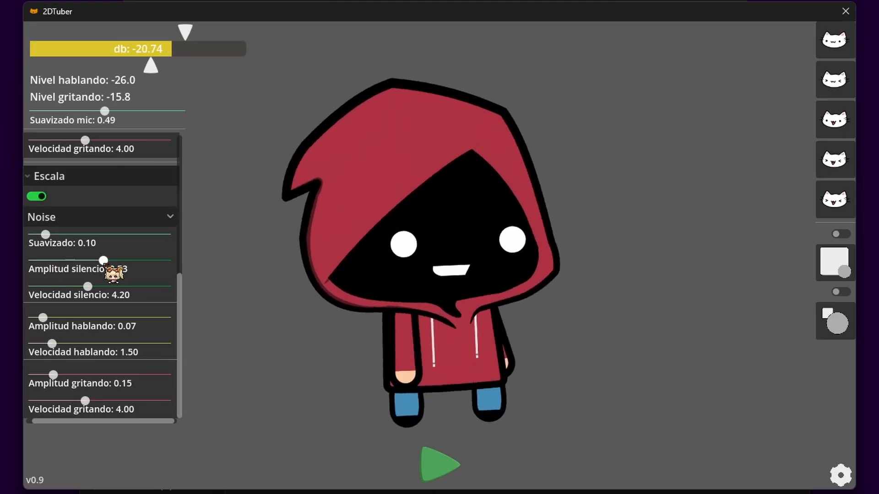
- Change the scale type to Voz, with talking amplitude 0.43 and speed 4.90, and shouting amplitude 0.80 and speed 8.20
click(103, 223)
click(114, 276)
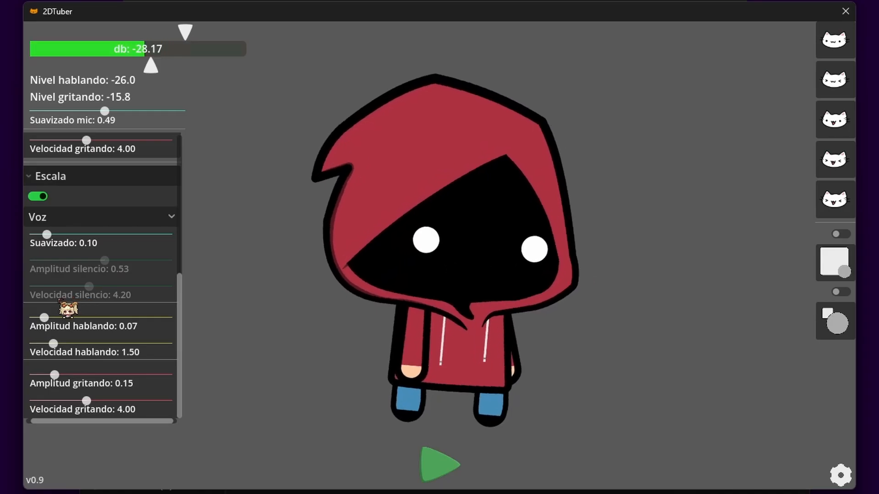
drag(44, 317, 92, 318)
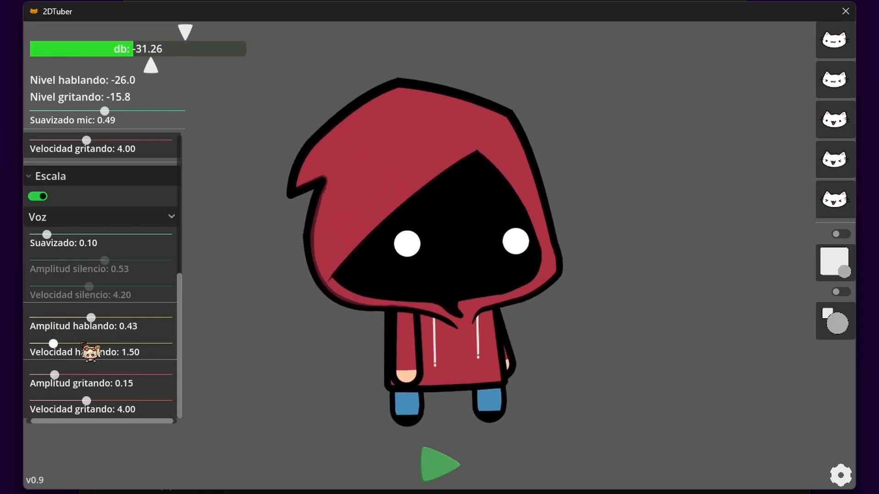
drag(54, 344, 99, 343)
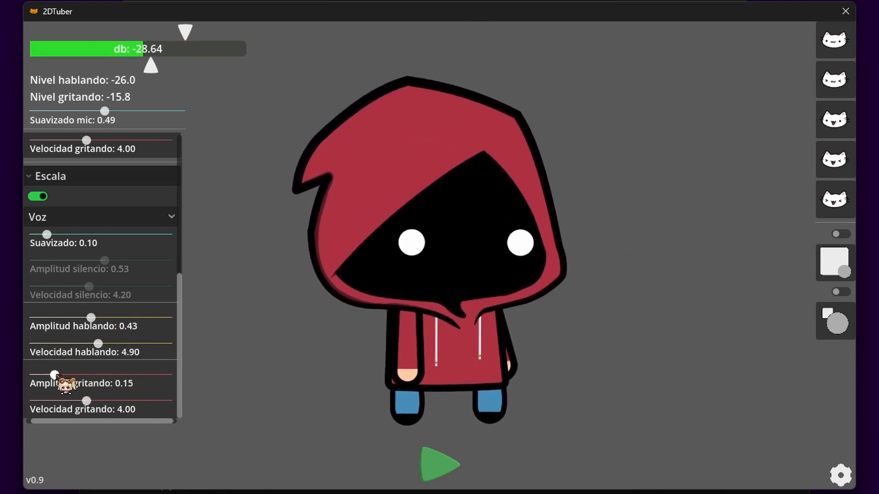
drag(54, 375, 140, 376)
drag(87, 401, 143, 402)
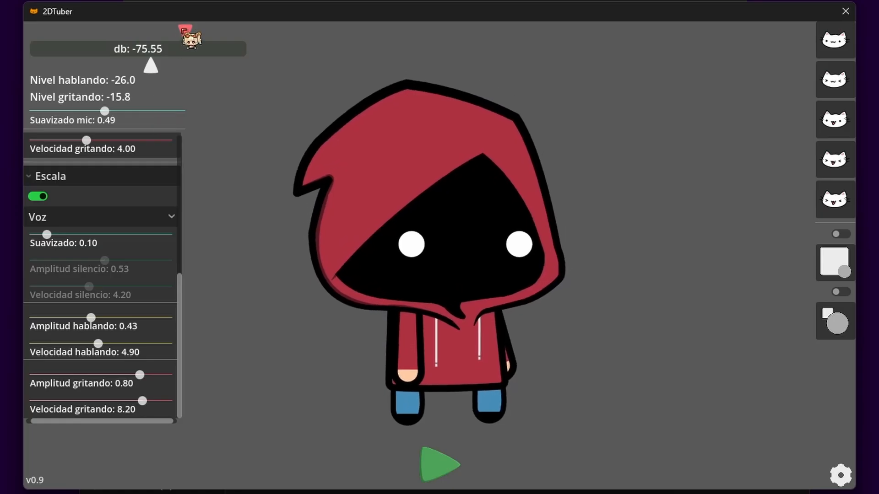
- Lower the shouting level to -25.9 to test the shouting scale effect, and raise the level to -16.6
drag(184, 30, 151, 30)
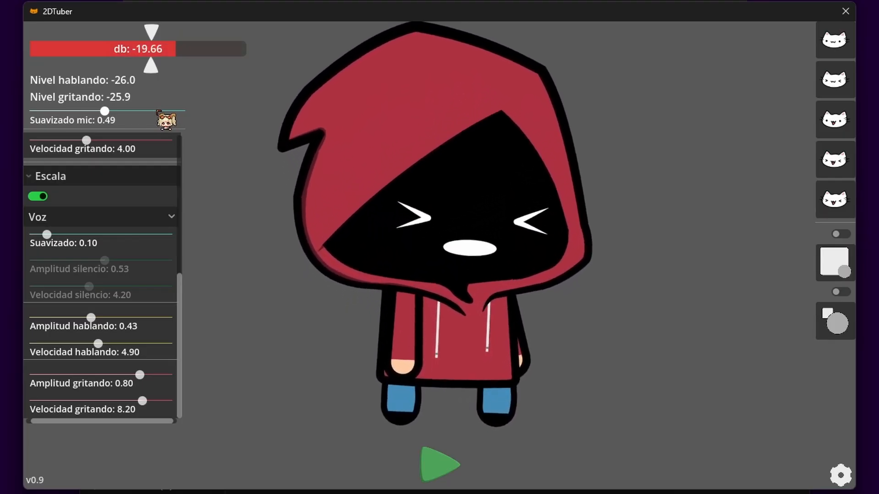
drag(152, 30, 182, 30)
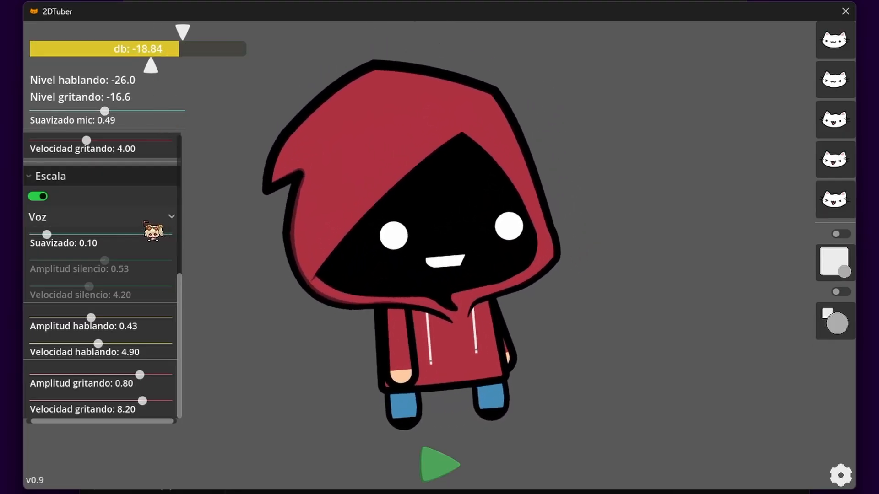
- Try the Estirar (squash) scale type, and switch the scale effect to Estirar (sin squash)
click(145, 223)
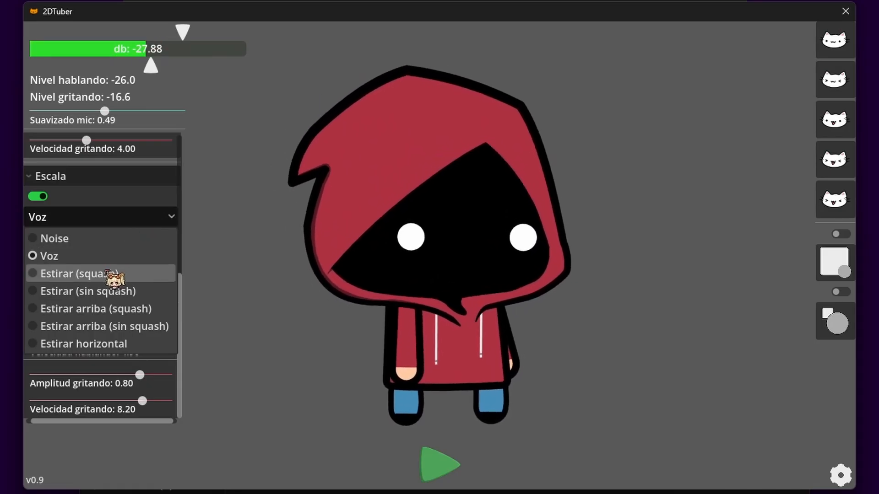
click(121, 274)
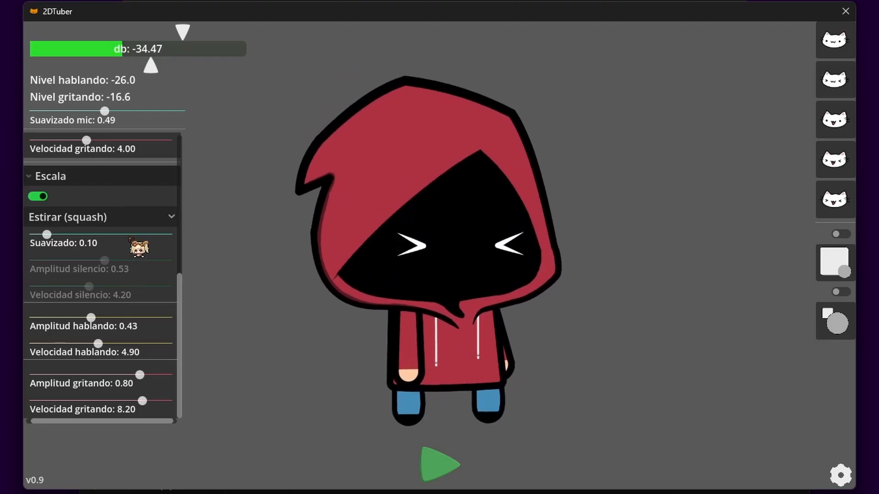
click(137, 217)
click(91, 295)
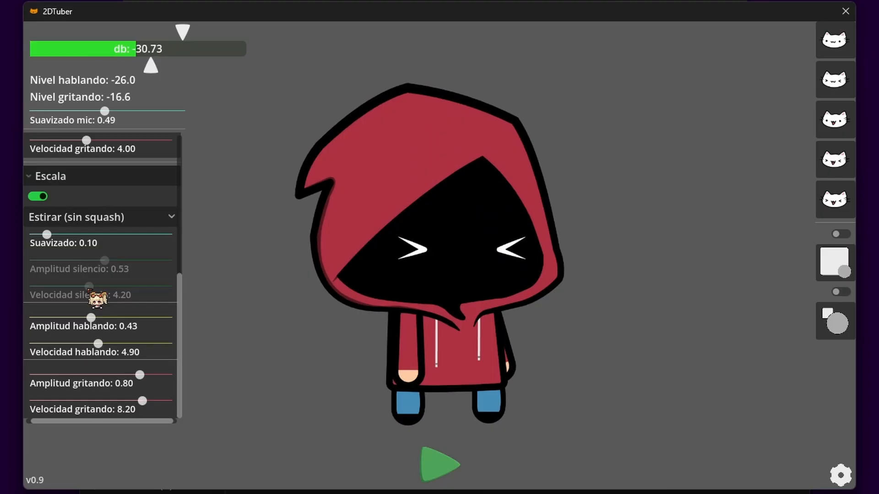
- Try the scale types Estirar arriba (squash), Estirar arriba (sin squash) and Estirar horizontal, and switch to Estirar (squash)
click(92, 307)
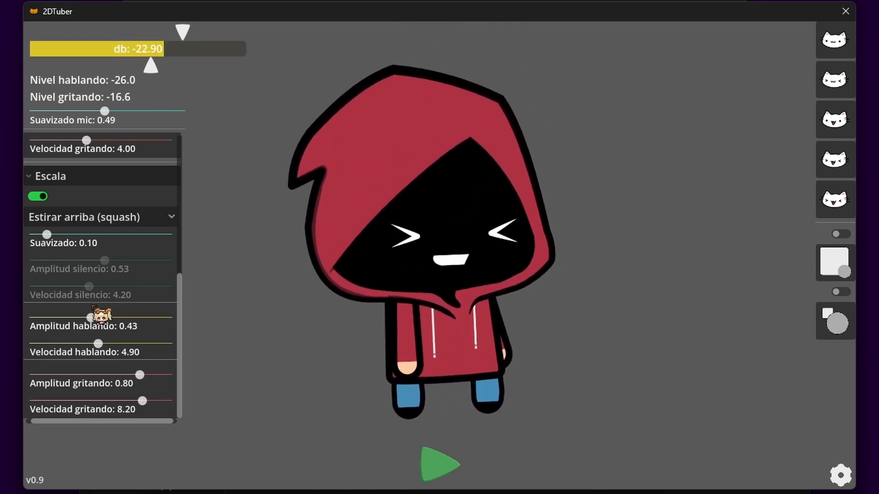
click(119, 323)
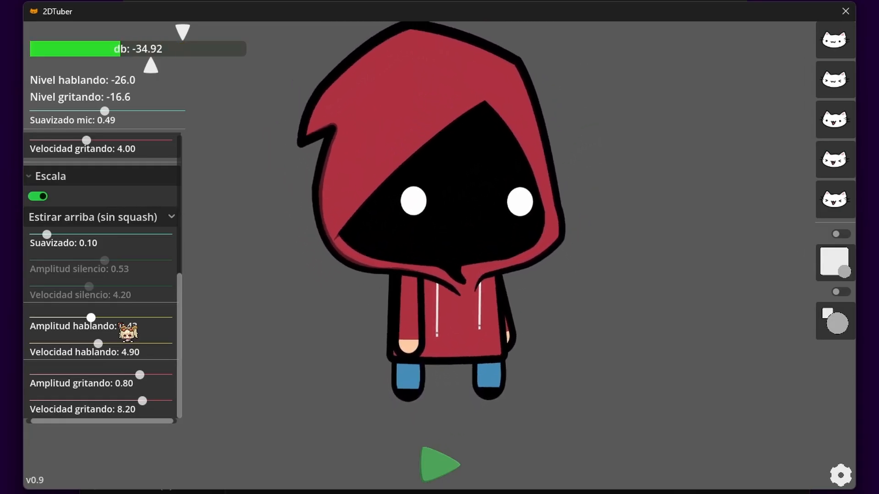
click(118, 293)
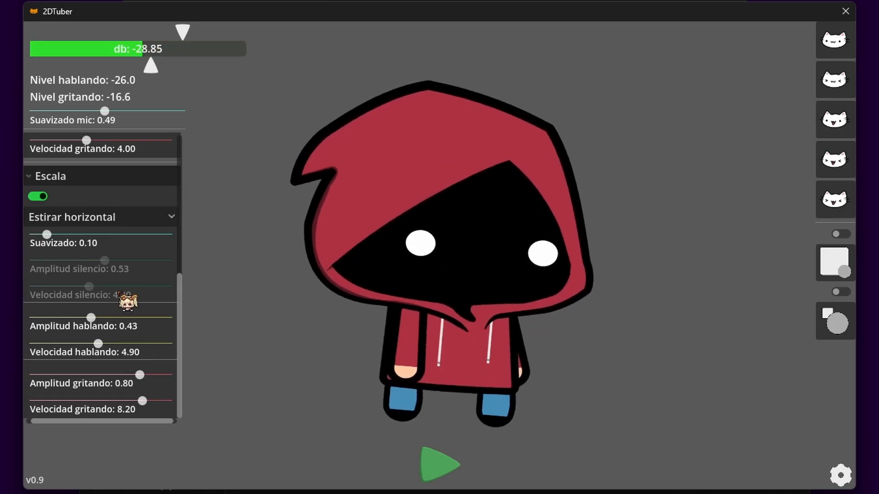
click(119, 217)
click(115, 282)
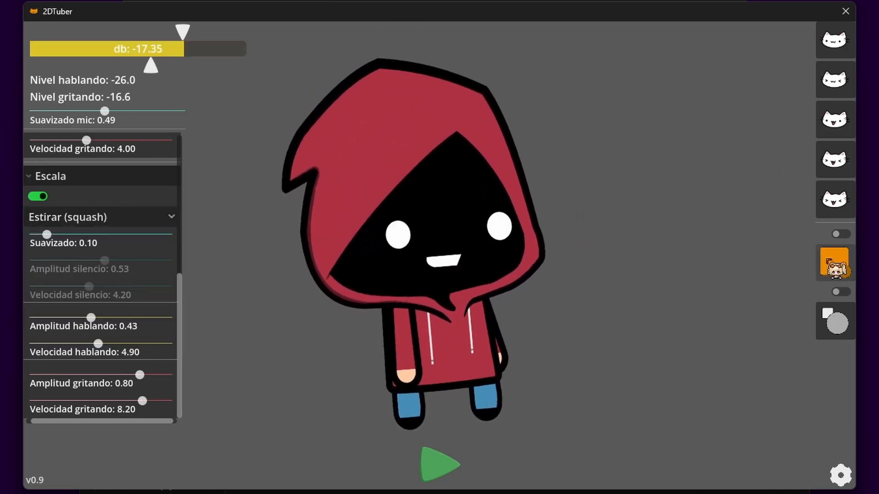
- Show the chair image layer behind the avatar, view its PNG file picker without choosing a file, and hide the layer again
click(841, 235)
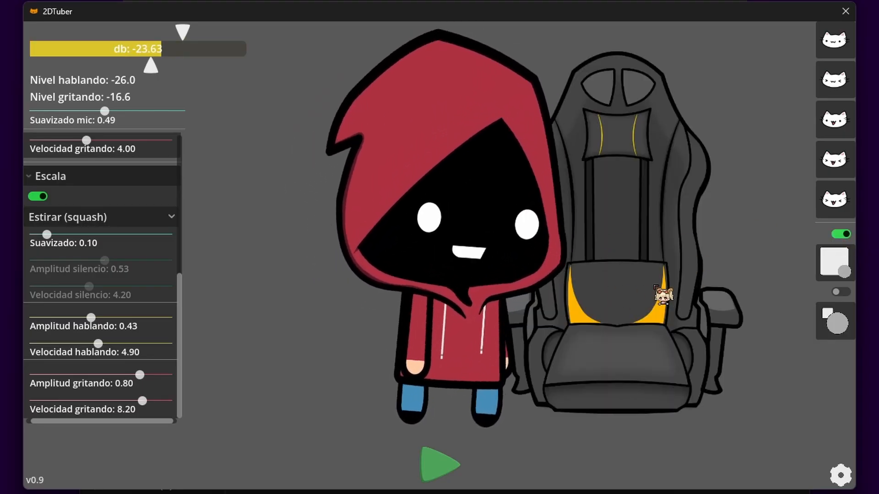
click(841, 259)
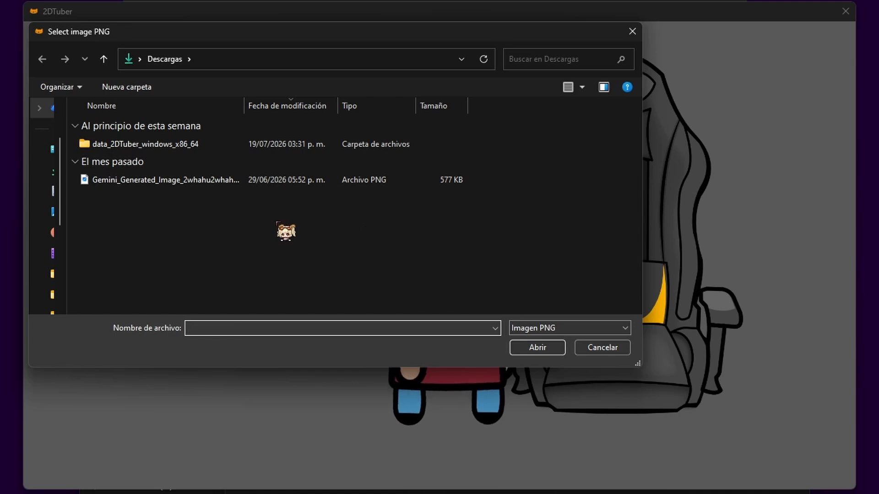
click(632, 31)
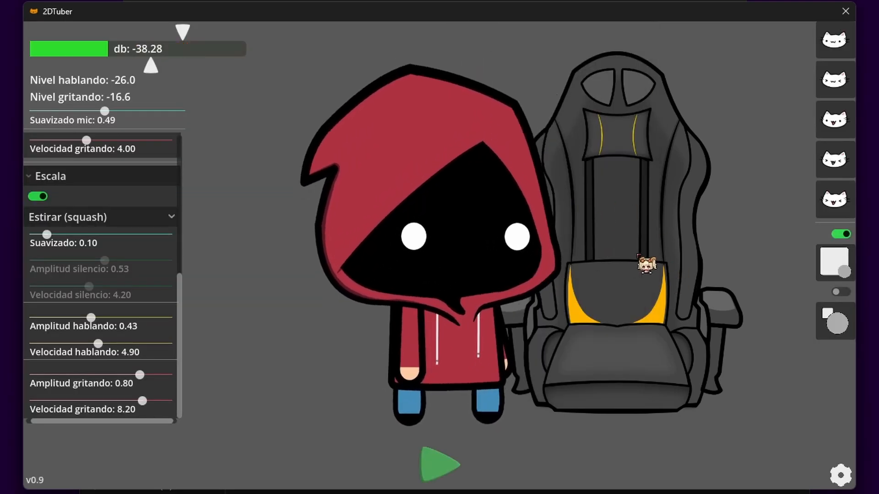
click(839, 234)
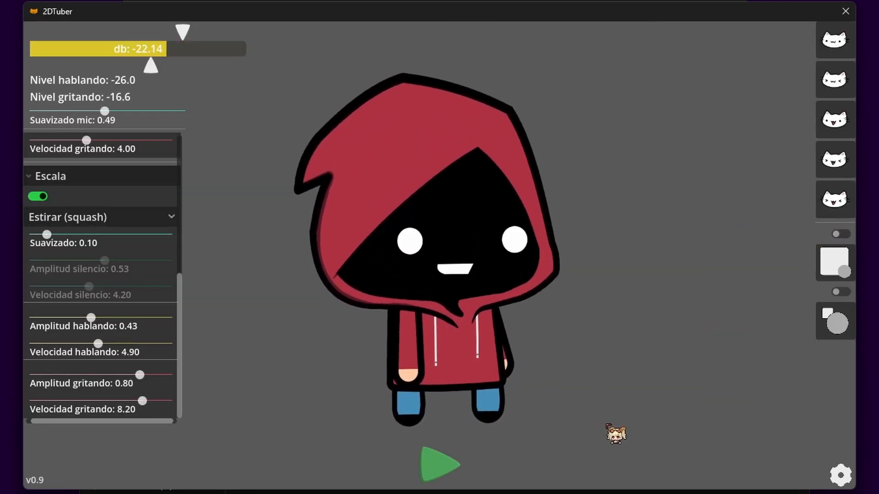
- Set the window drag time to 1.0 s, and try a green 59ff59 background before choosing a lighter grey
click(839, 474)
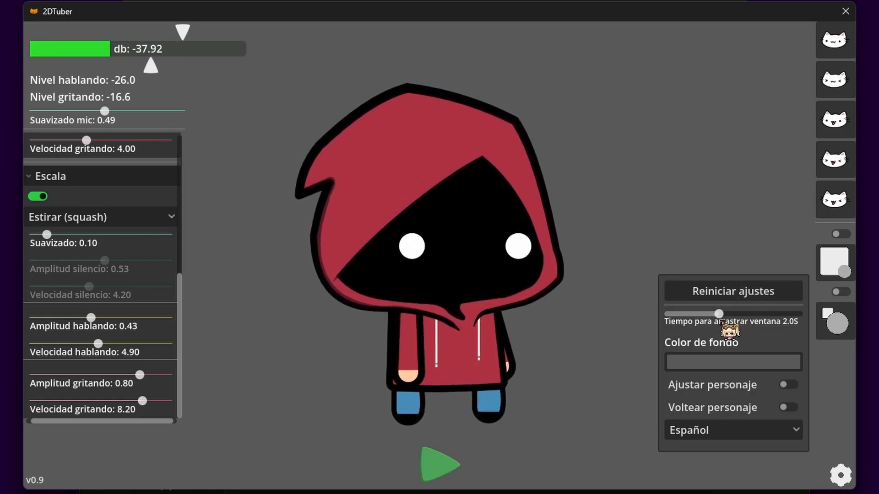
drag(719, 315, 693, 314)
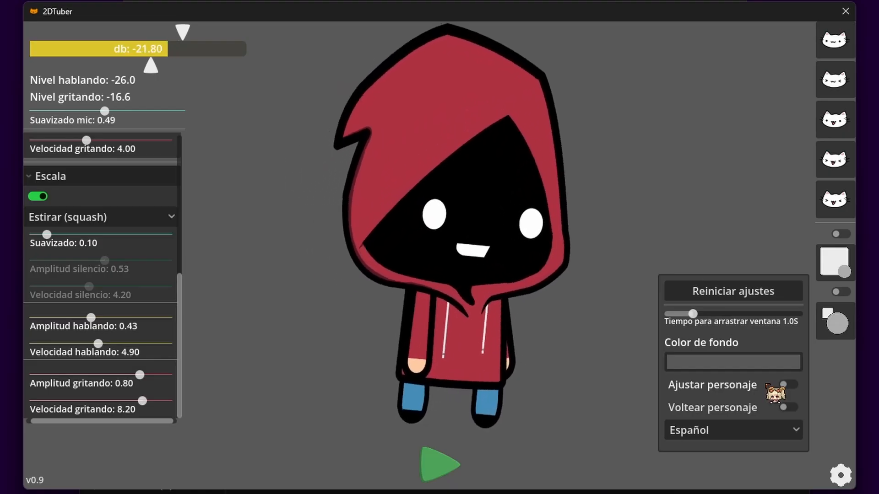
click(743, 366)
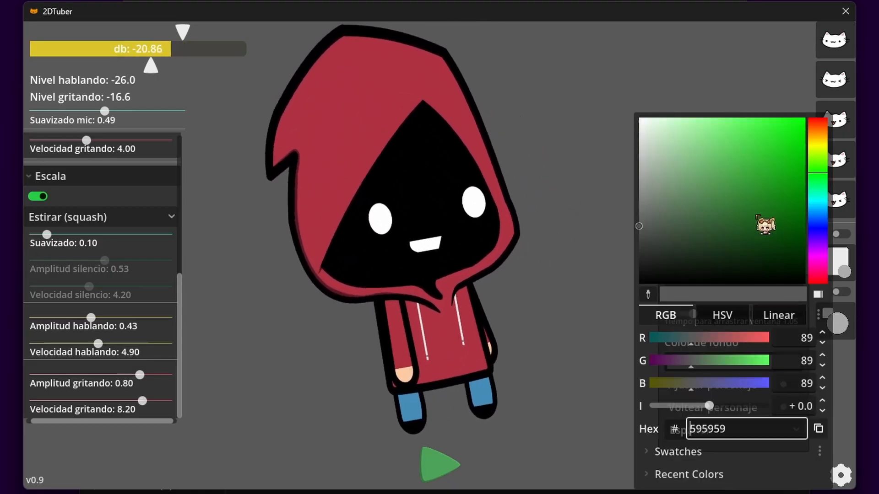
drag(692, 361, 774, 361)
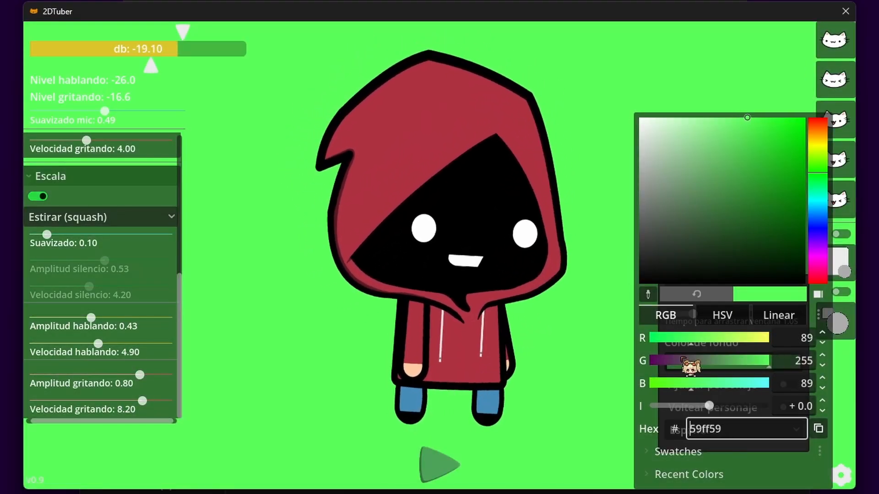
click(625, 372)
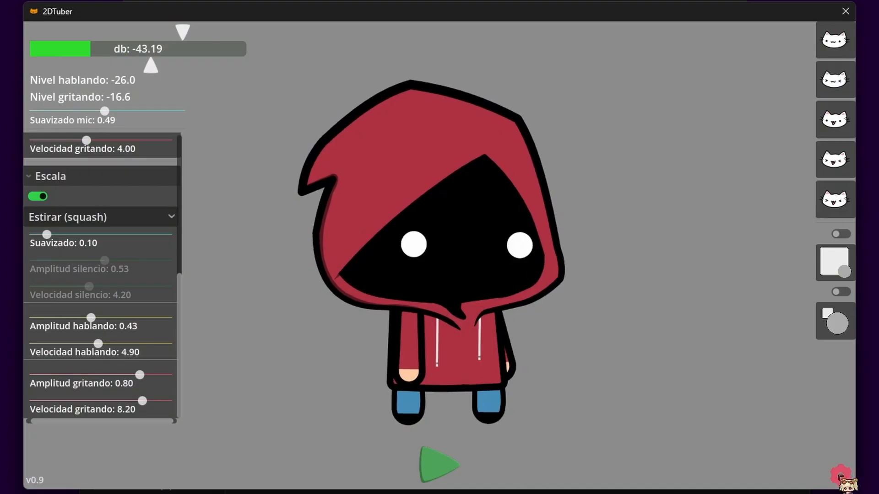
- Try flipping the character, turn the flip off again, and view the language options while keeping Español
click(841, 476)
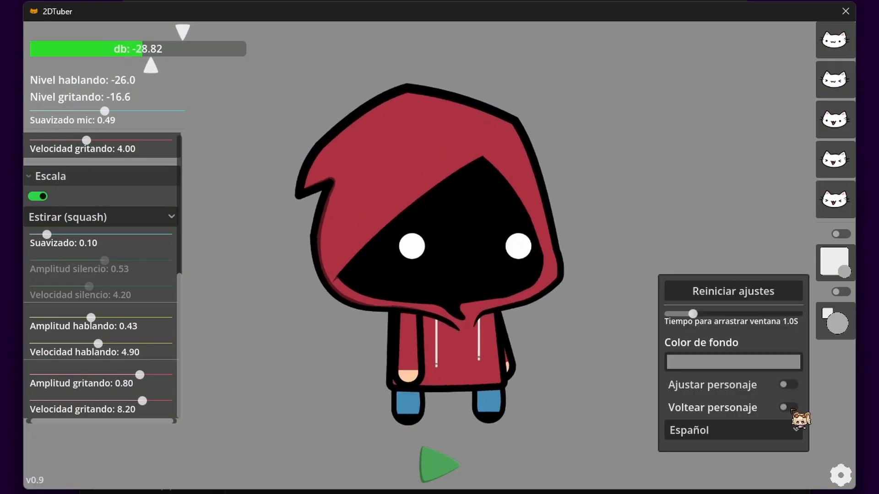
click(792, 408)
click(840, 475)
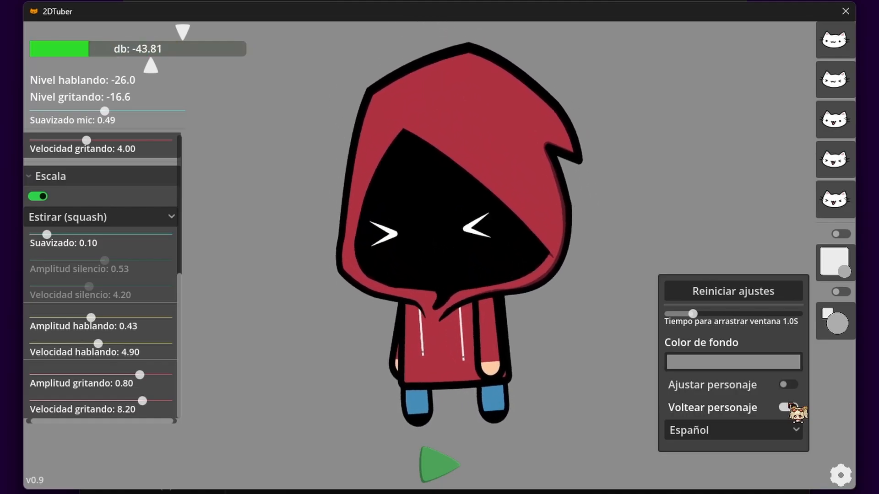
click(789, 408)
click(787, 437)
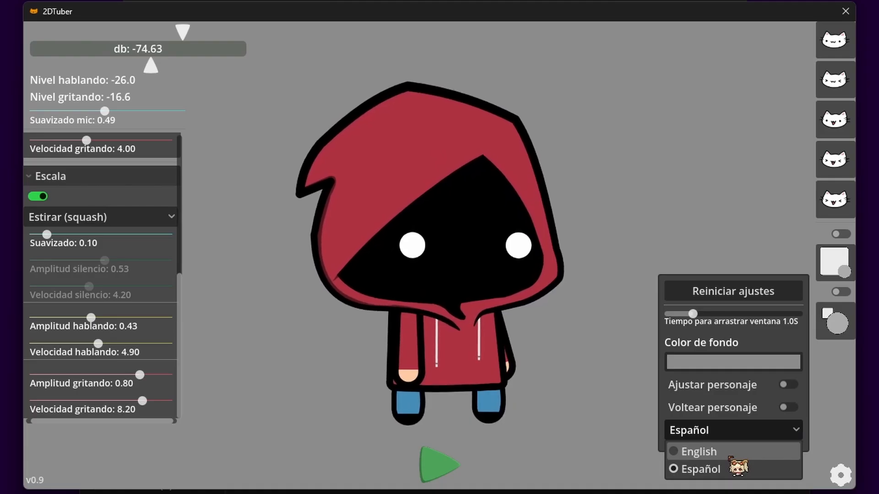
click(594, 374)
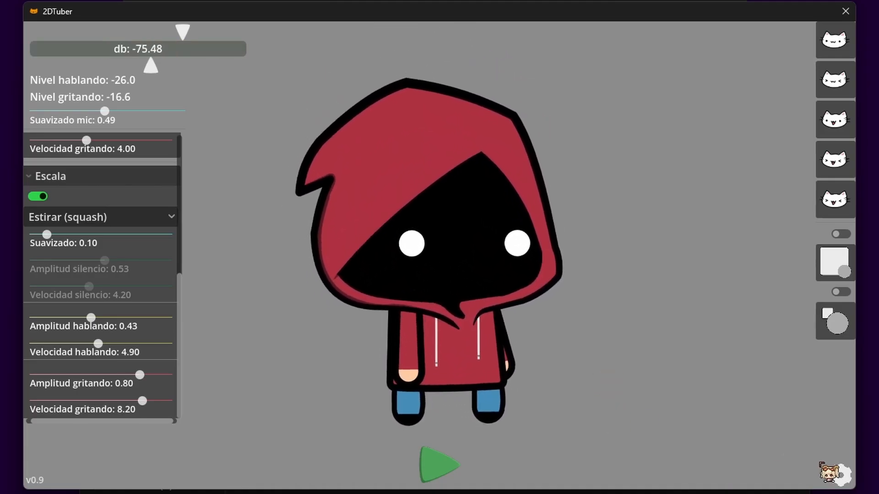
- Reset the avatar's settings to their defaults
click(840, 476)
click(739, 293)
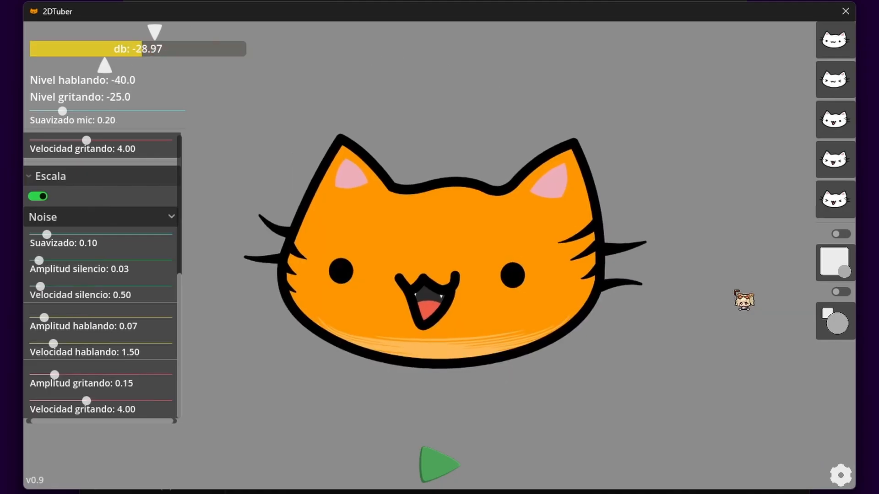
- Turn off the scale and rotation effects and increase the movement effect's silence amplitude
click(45, 196)
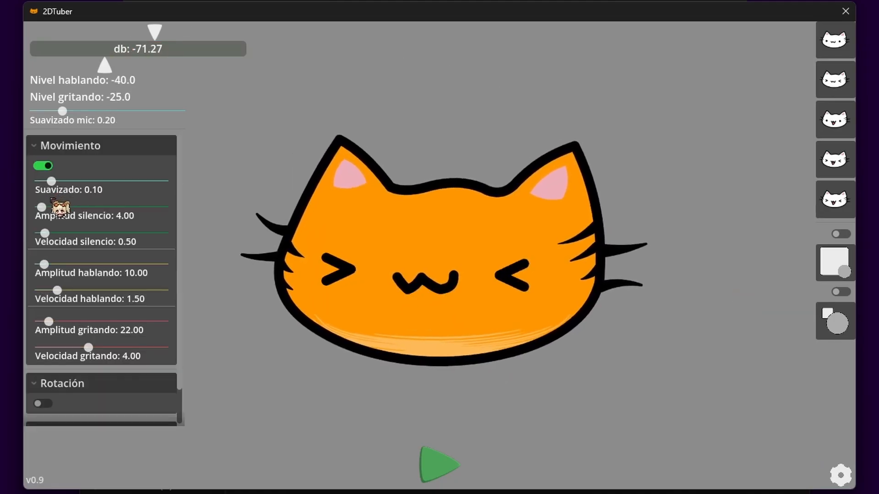
drag(80, 211, 113, 208)
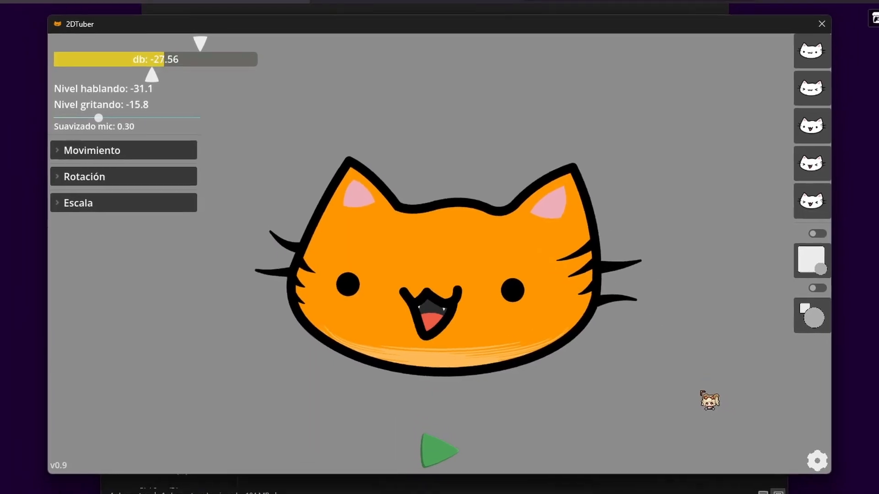
- Start the avatar as a transparent overlay and move it around over the desktop windows
click(439, 451)
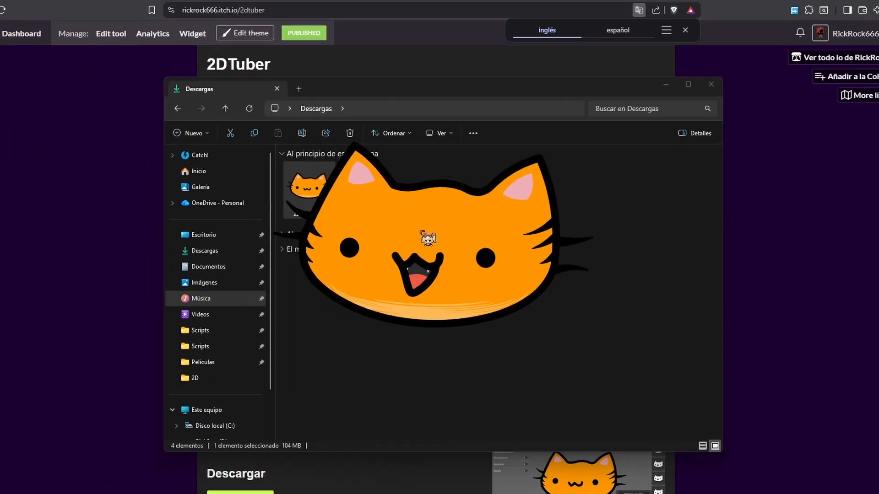
drag(428, 238, 629, 387)
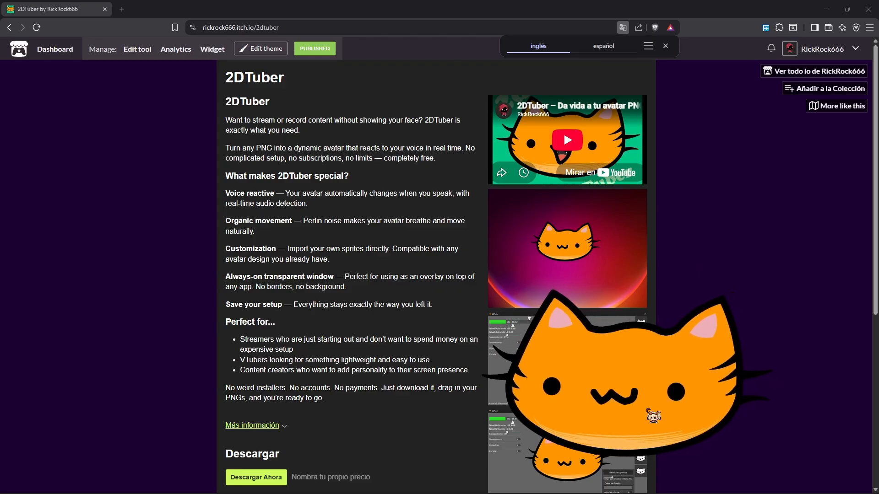
drag(583, 364, 715, 394)
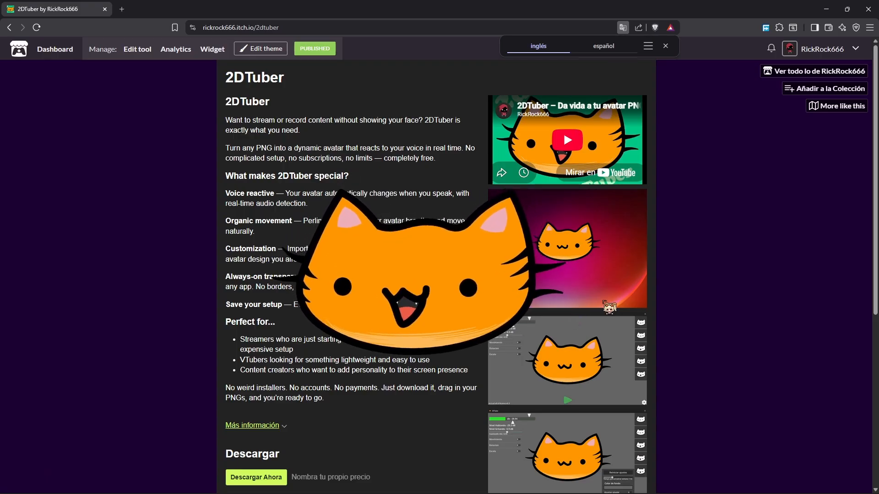
- Open the options of the running 2DTuber in the system tray
click(760, 484)
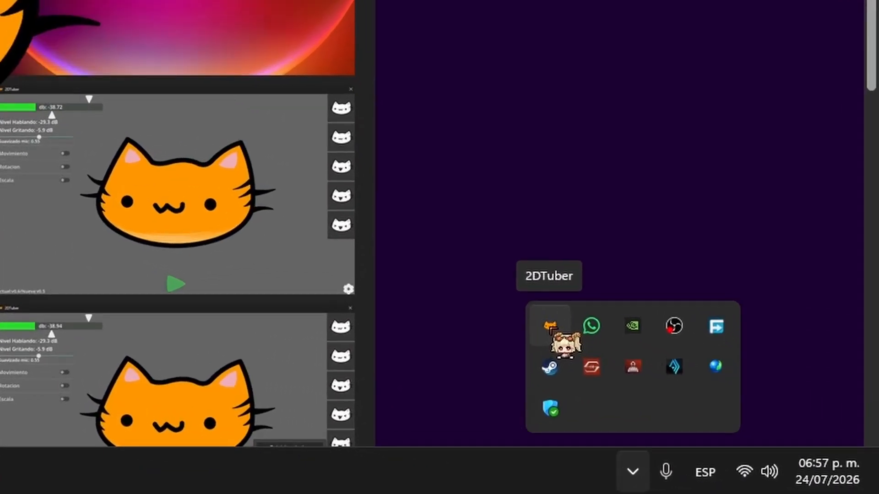
right_click(550, 327)
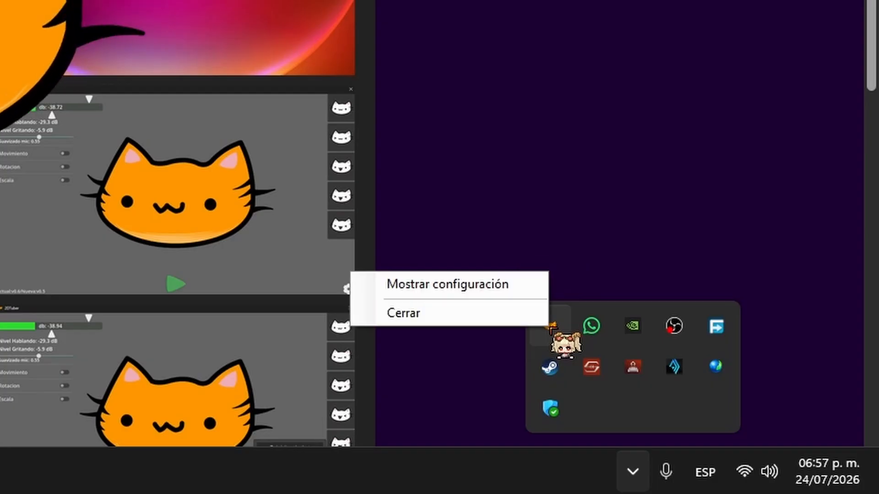